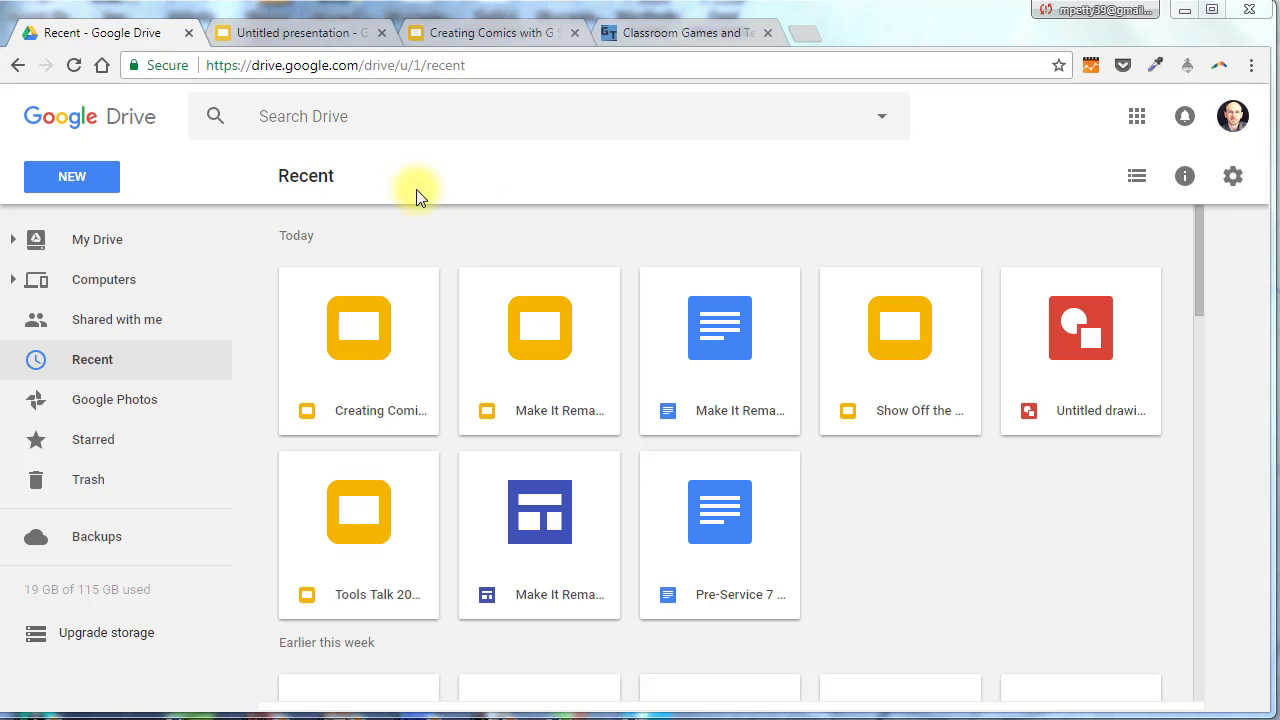
- Create a new blank Google Slides presentation from Drive's New menu
left_click(87, 183)
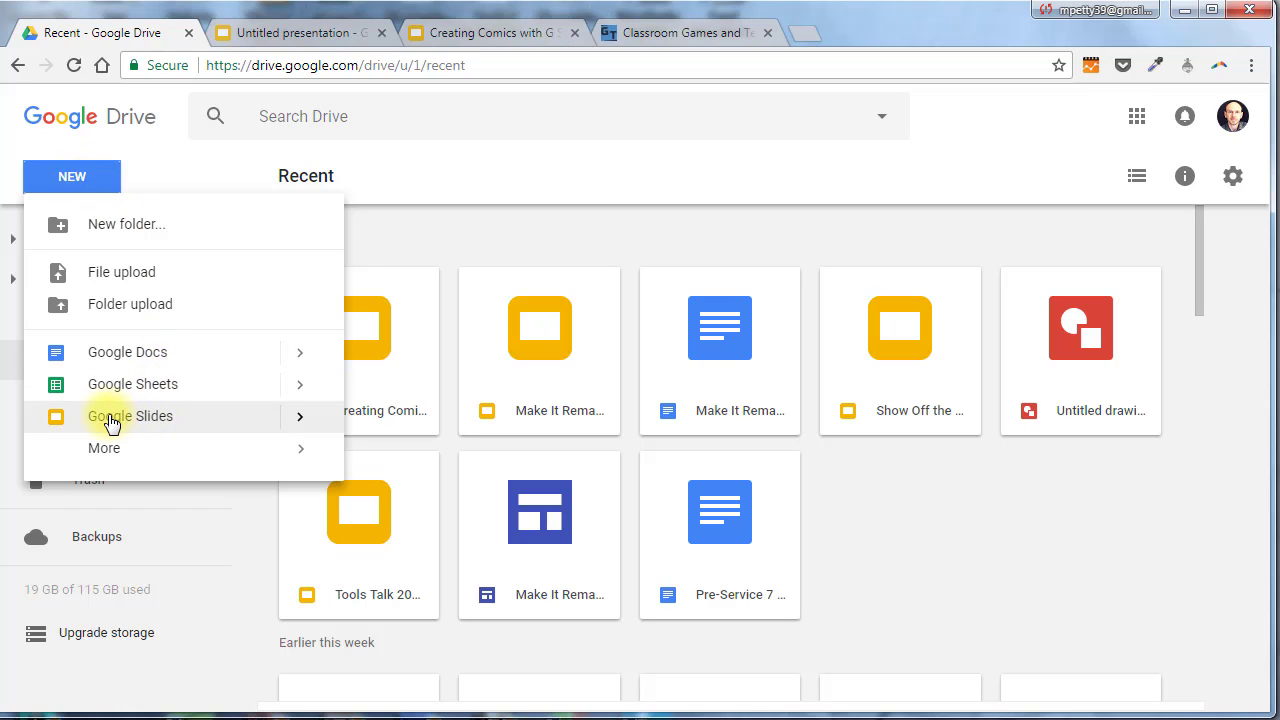
left_click(303, 420)
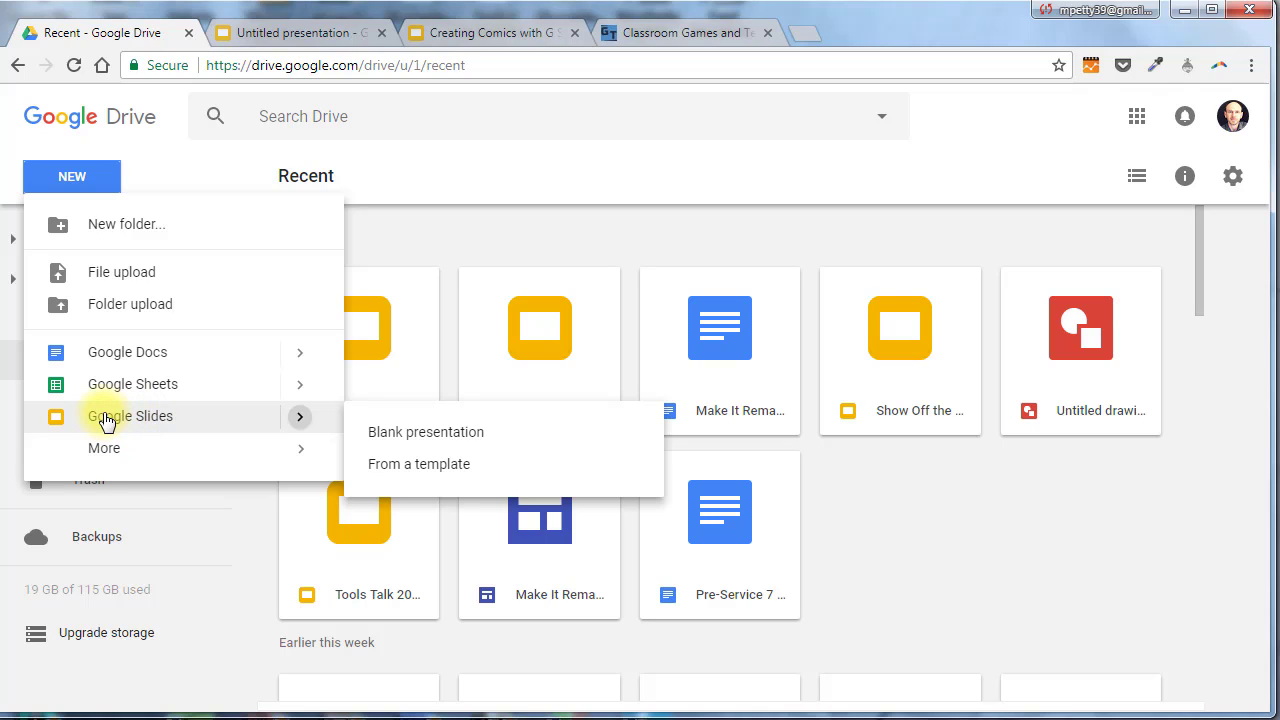
left_click(262, 32)
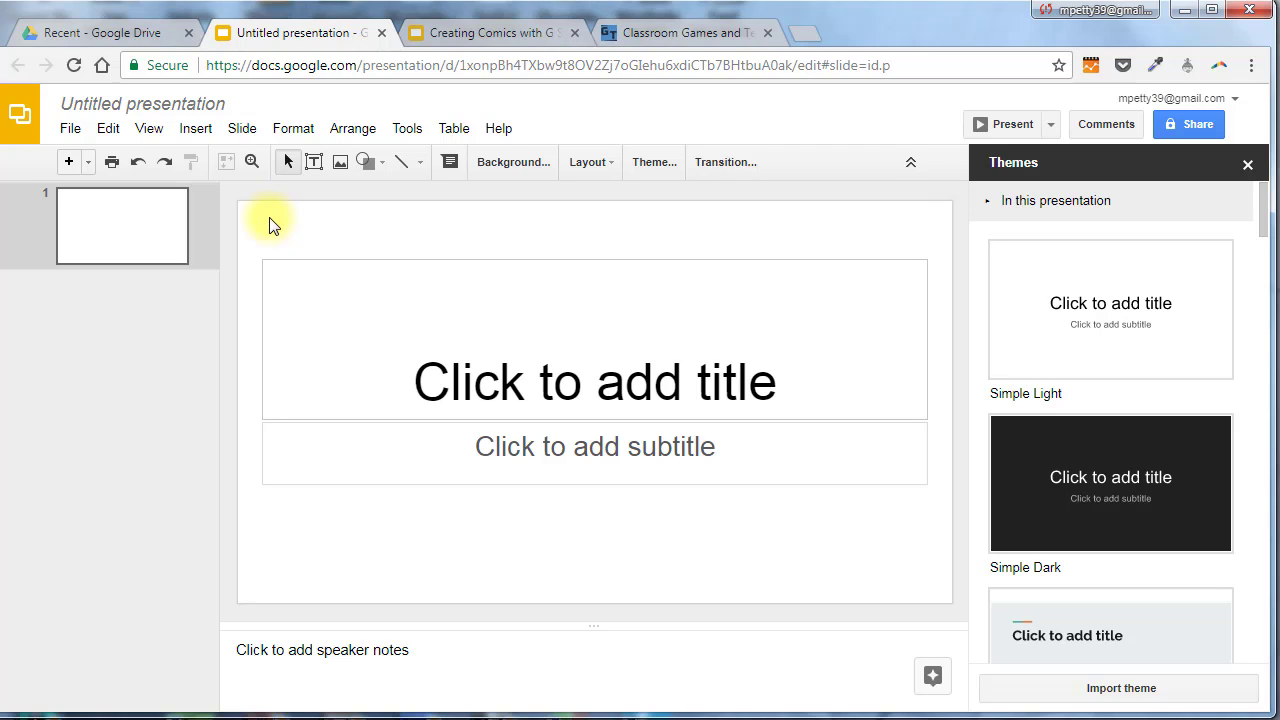
- In Page setup, apply a Custom page size of 8.5 × 11 inches
left_click(69, 129)
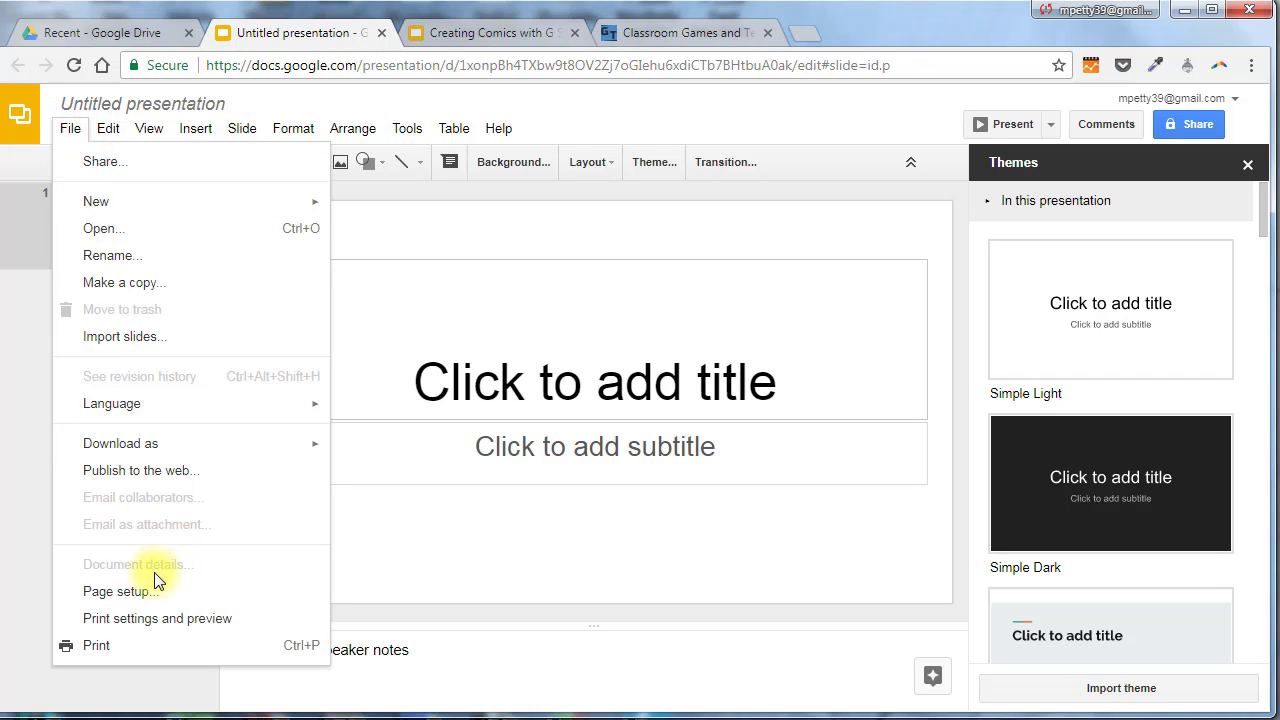
left_click(110, 595)
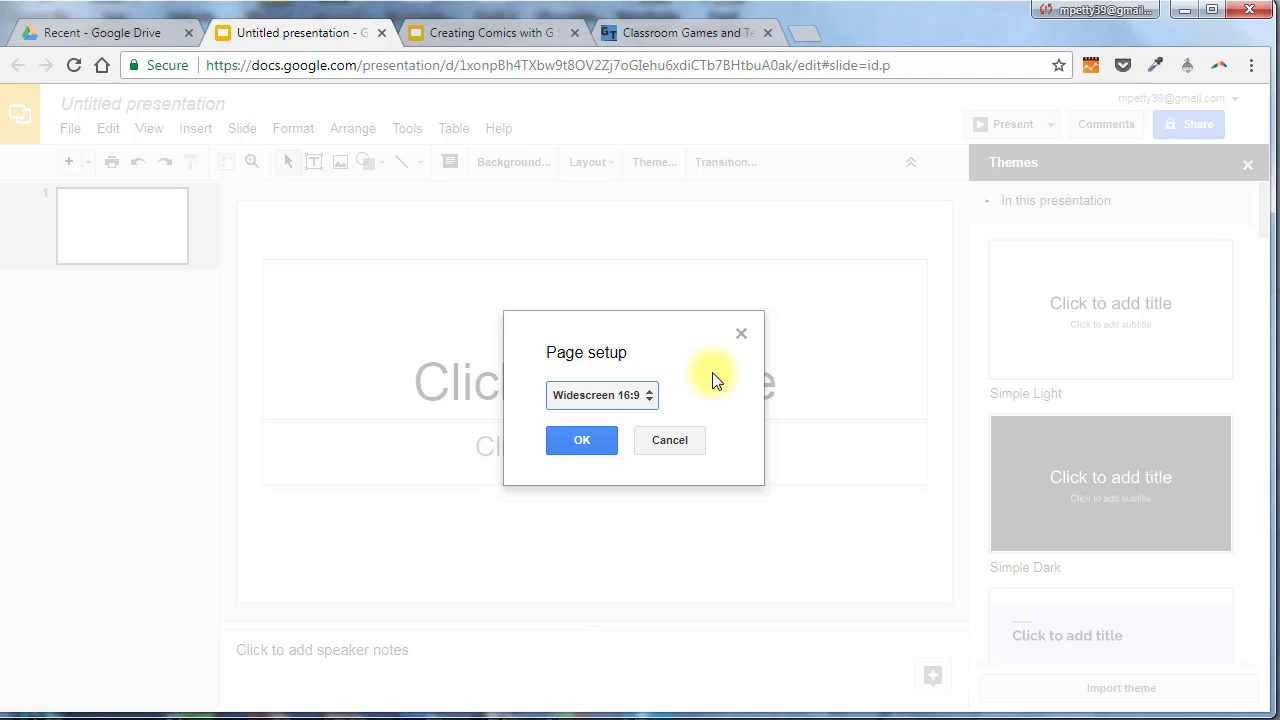
left_click(616, 397)
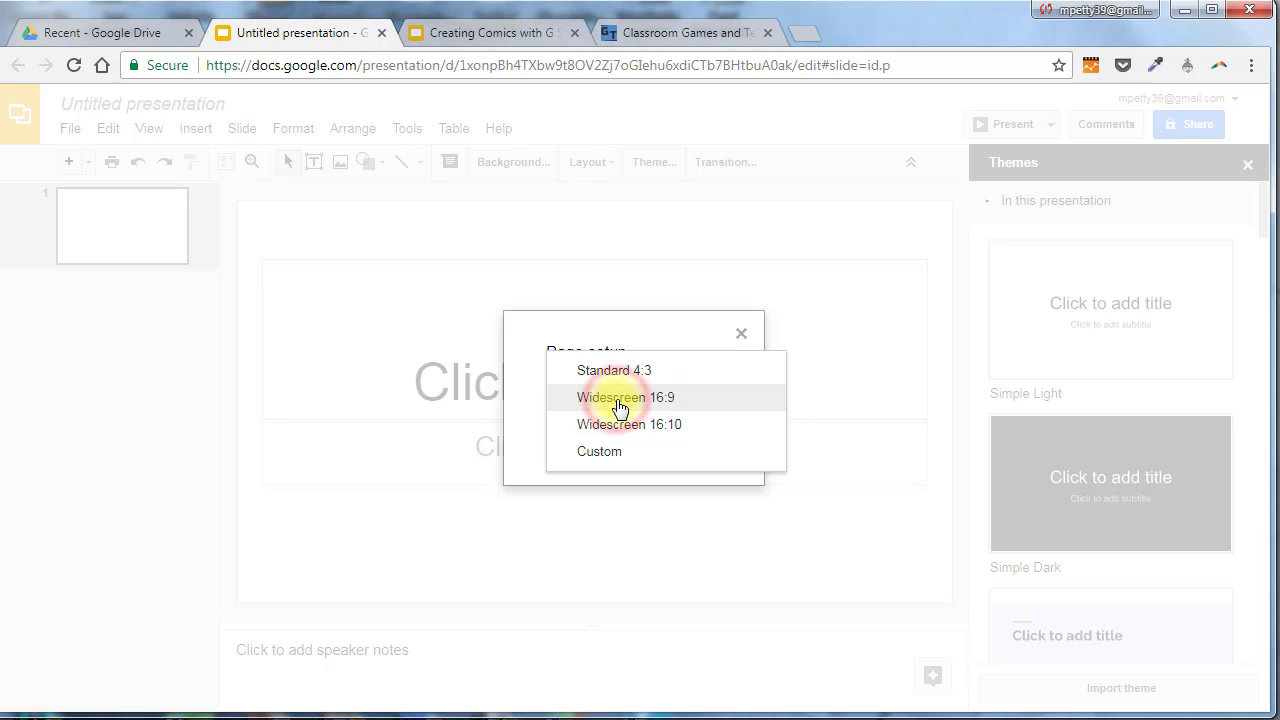
left_click(603, 456)
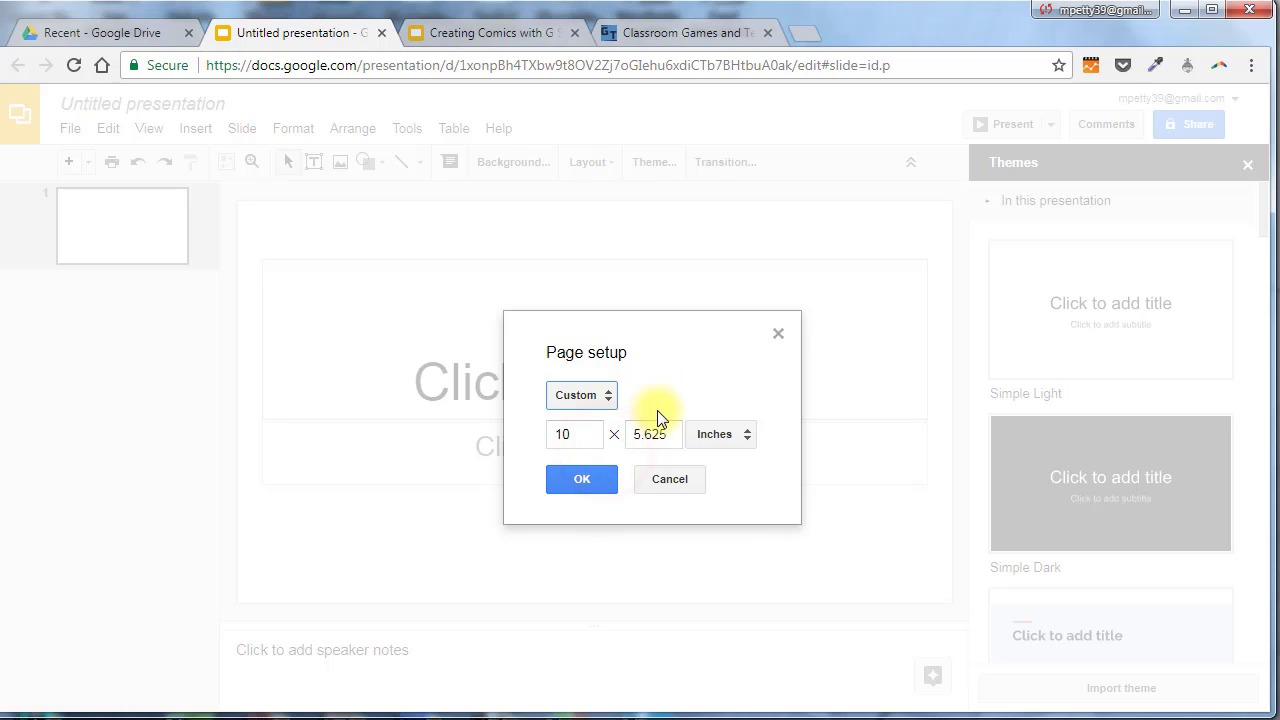
left_click(721, 434)
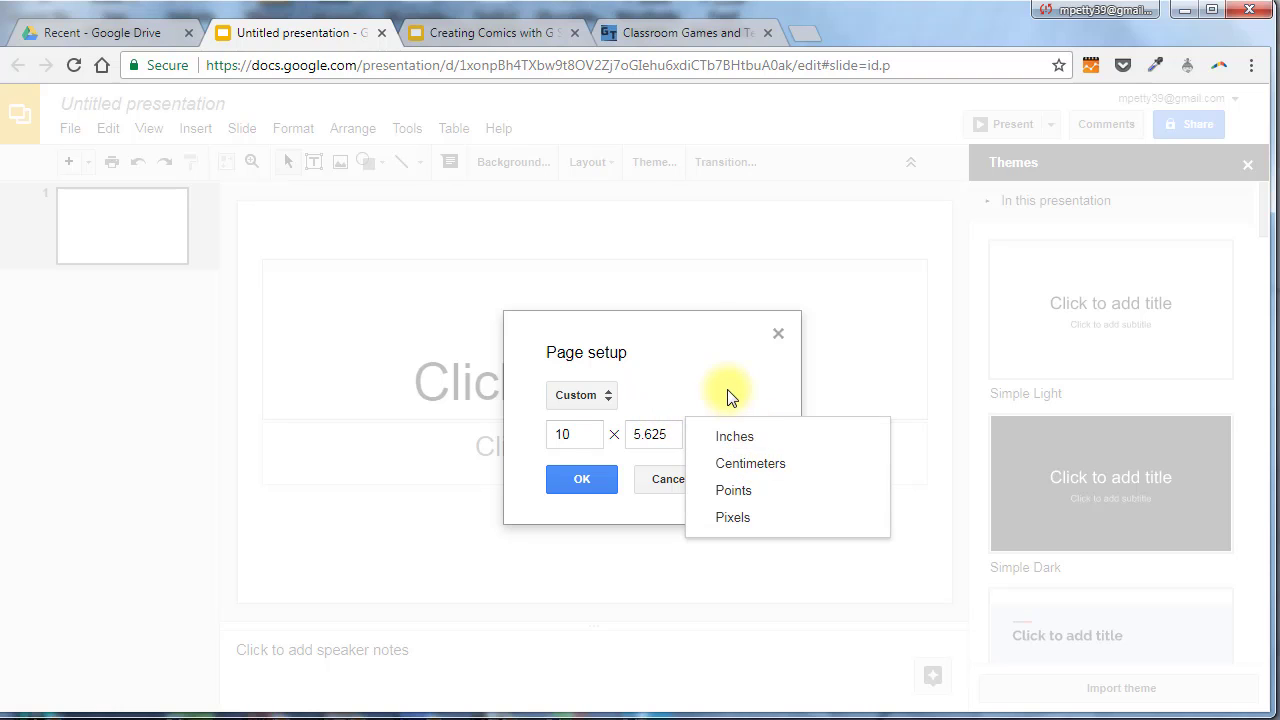
left_click(730, 434)
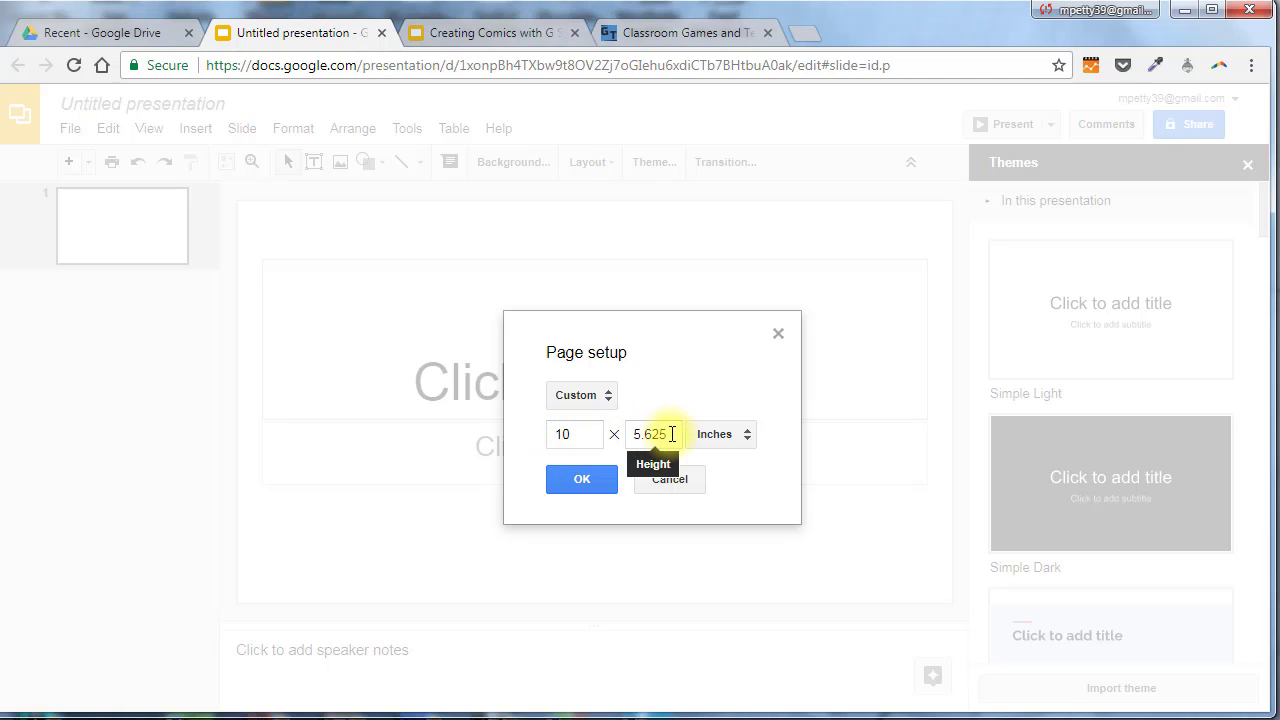
left_click_drag(570, 434, 541, 440)
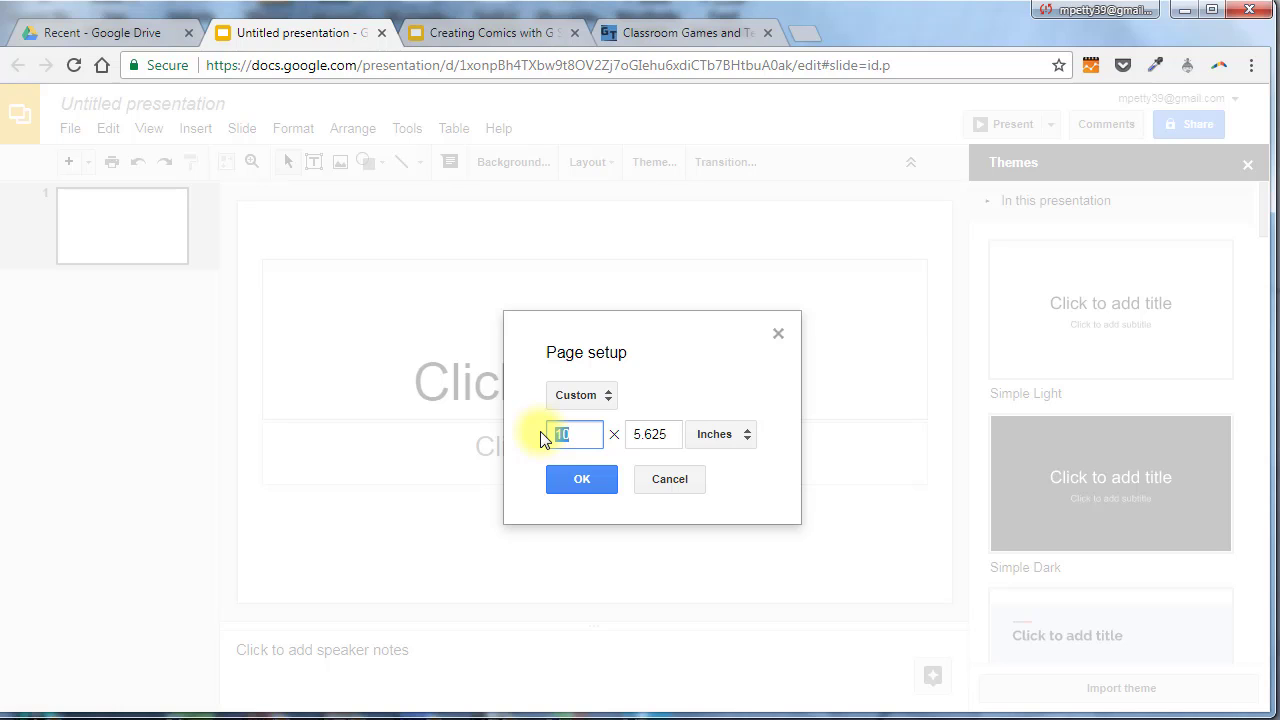
type("8.5")
key("Tab")
type("11")
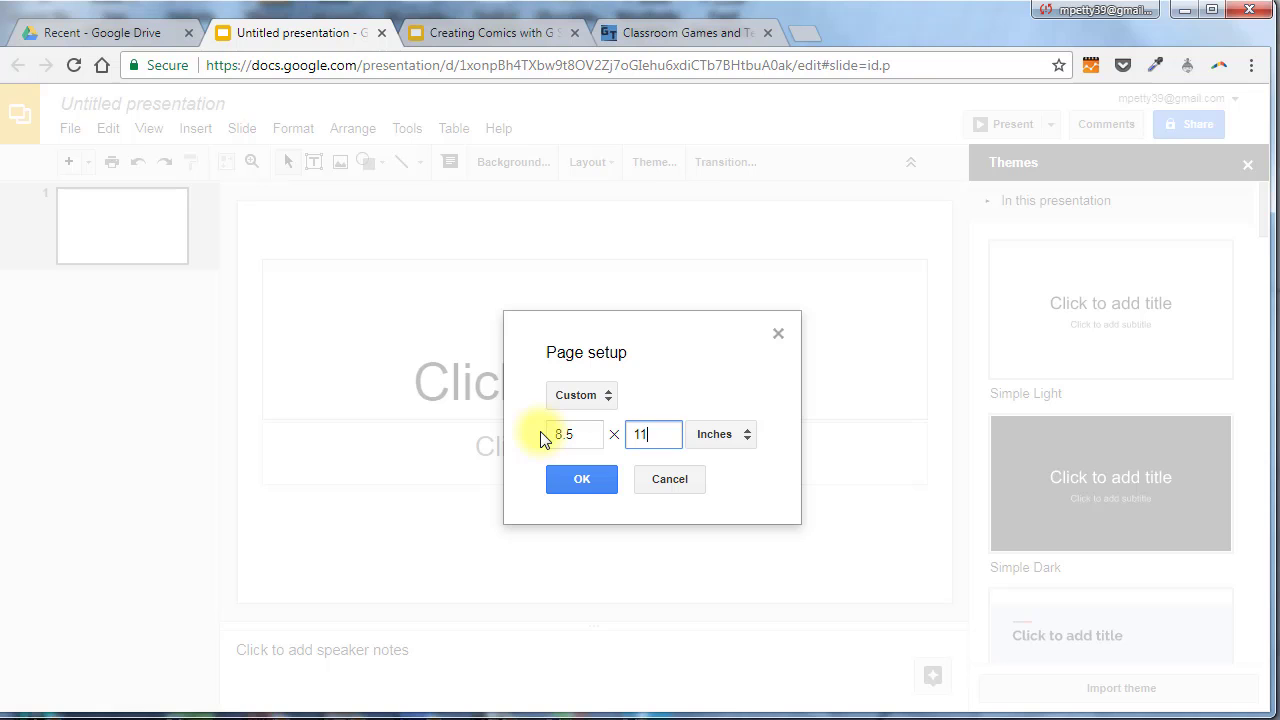
left_click(584, 482)
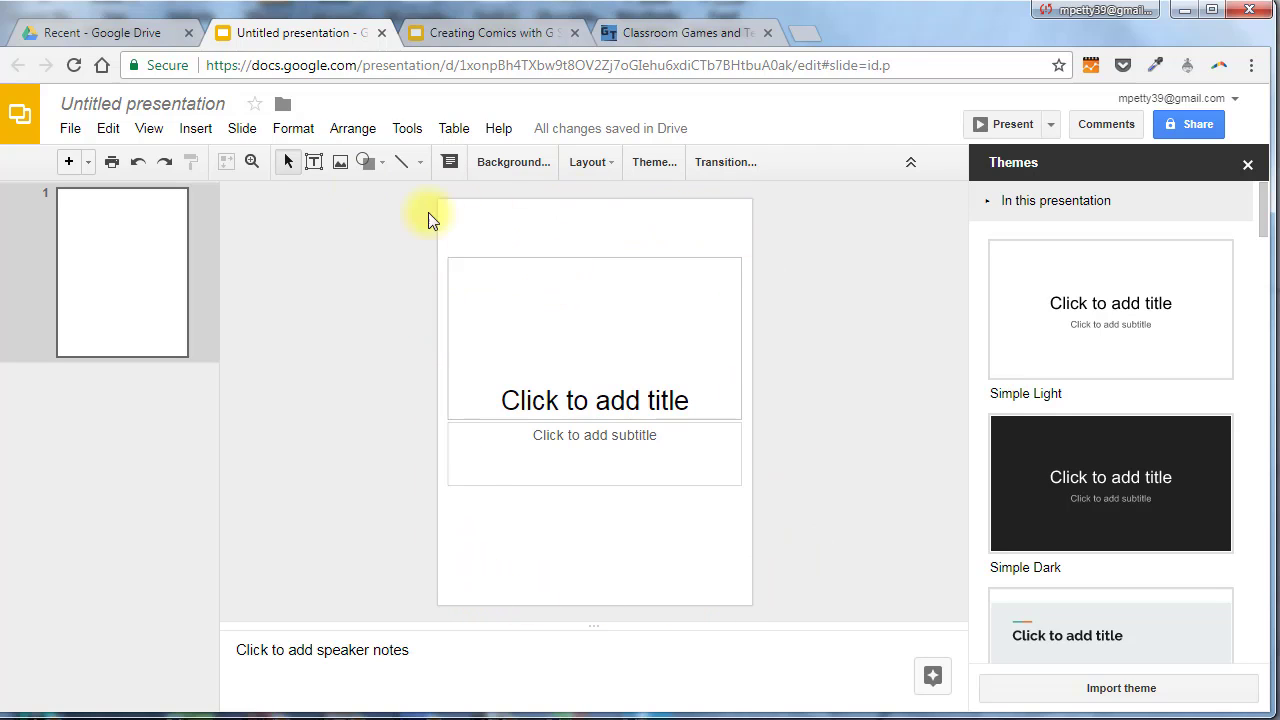
- Zoom in to inspect the title, then drag the title placeholder's top edge down to shorten it
left_click(251, 170)
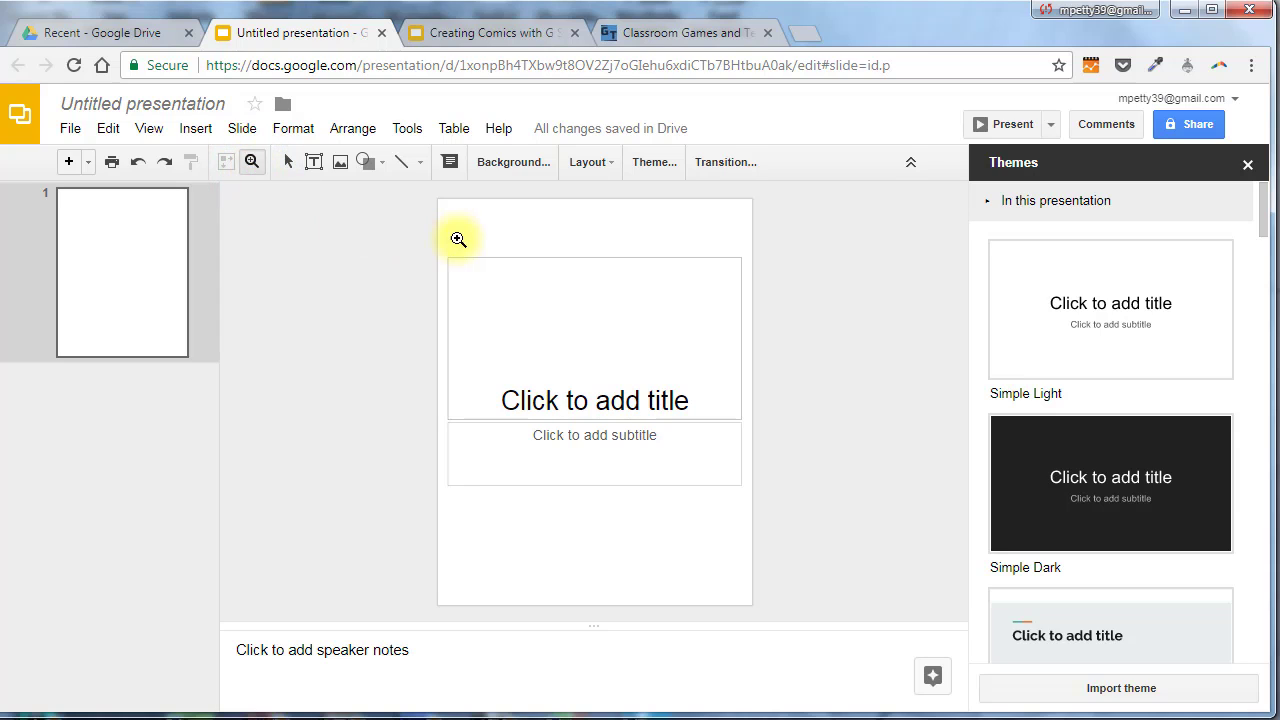
left_click(541, 245)
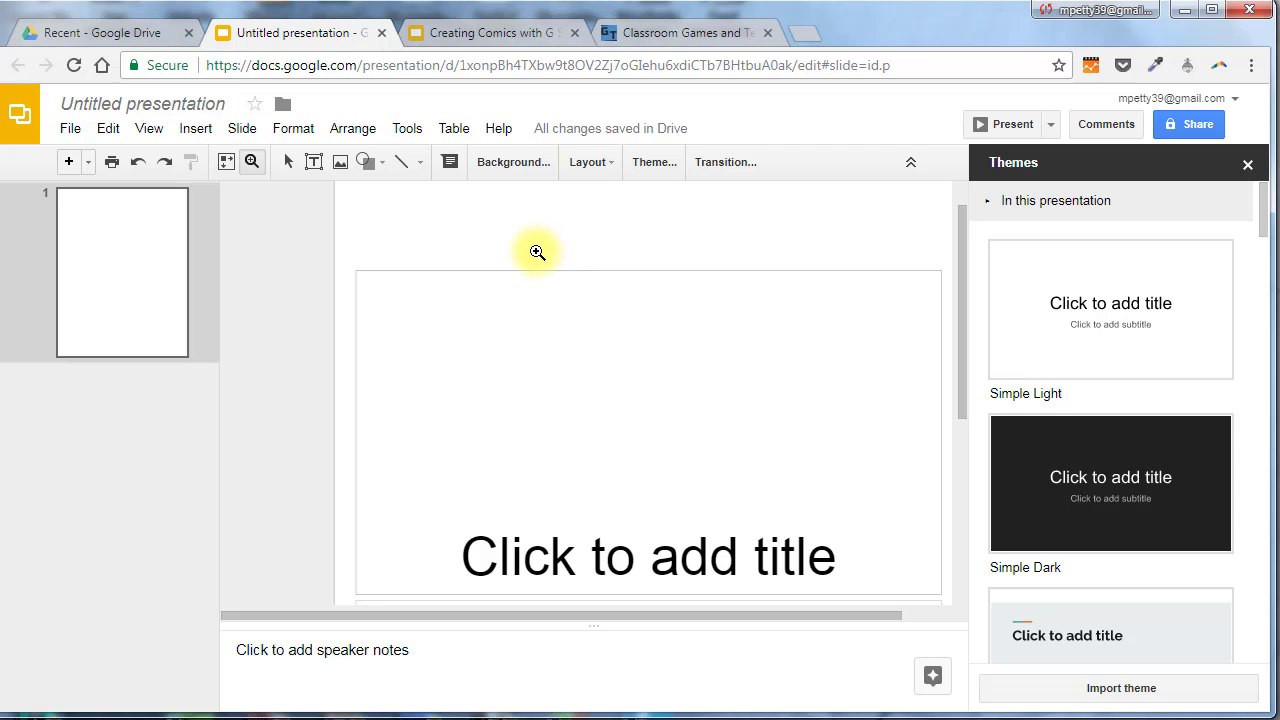
left_click(537, 252, "shift")
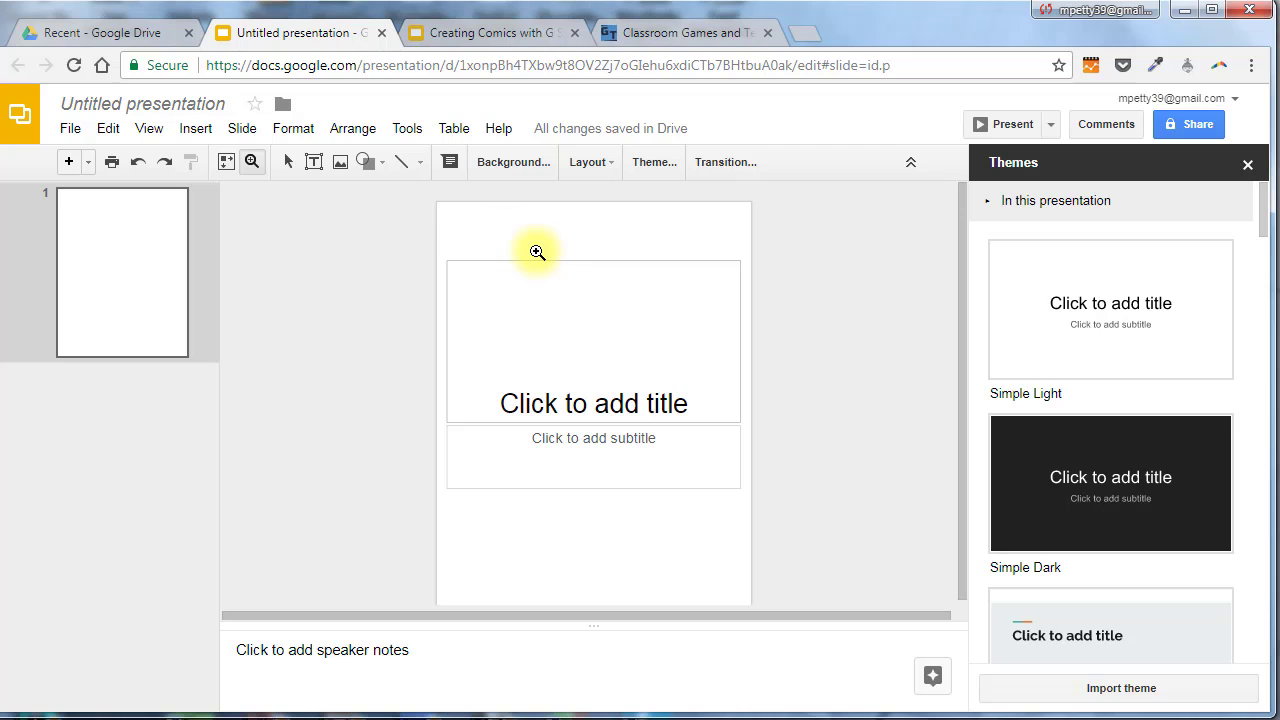
left_click(289, 162)
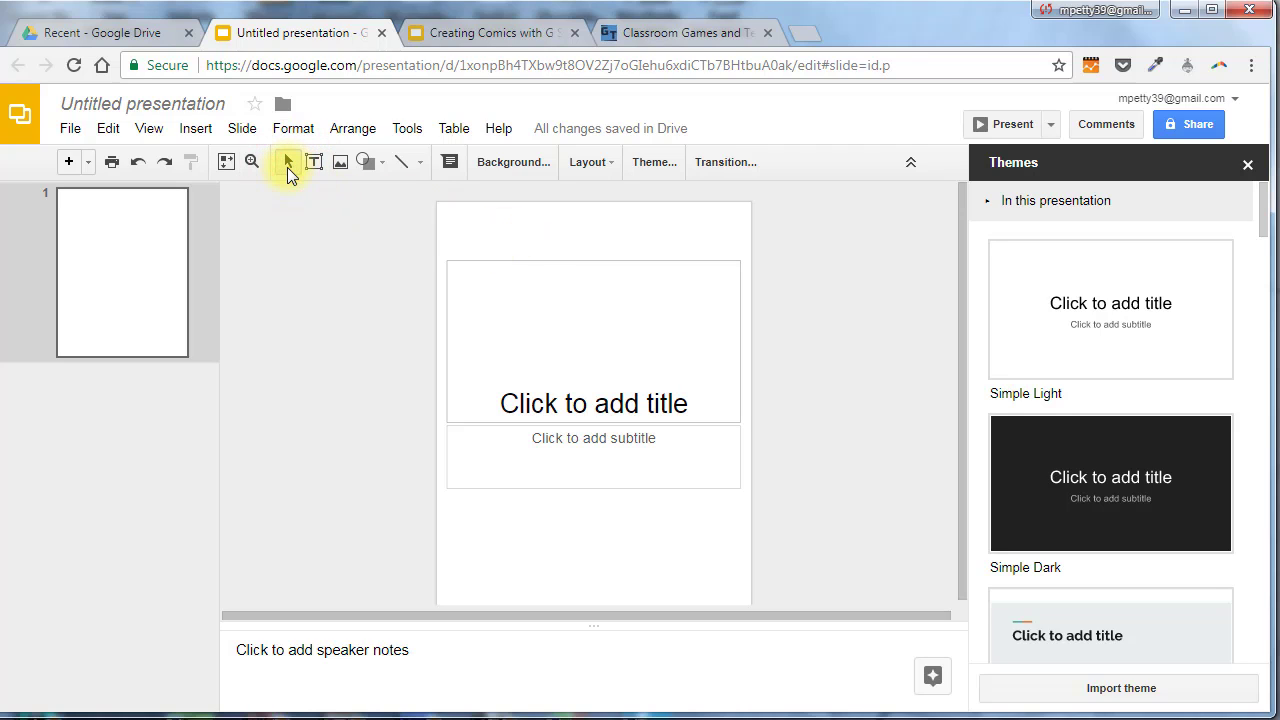
left_click(513, 260)
left_click_drag(592, 262, 631, 255)
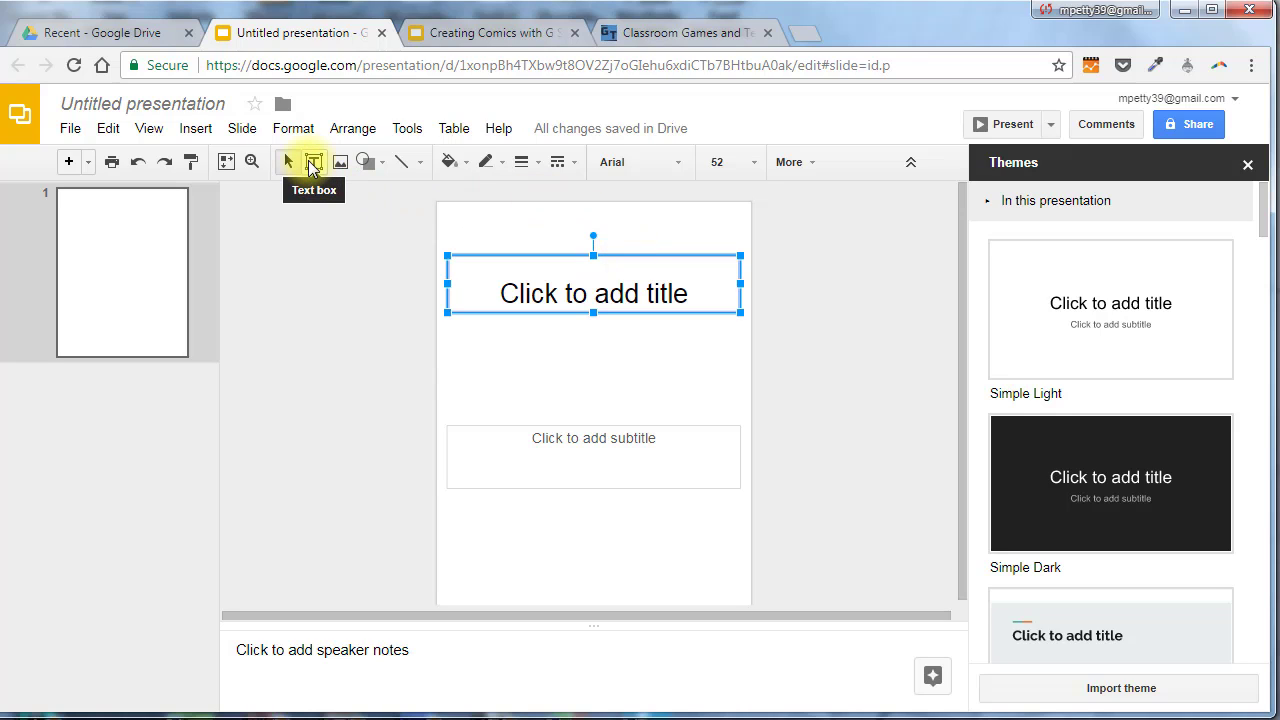
- Draw an empty text box on the left side just below the title
left_click(314, 163)
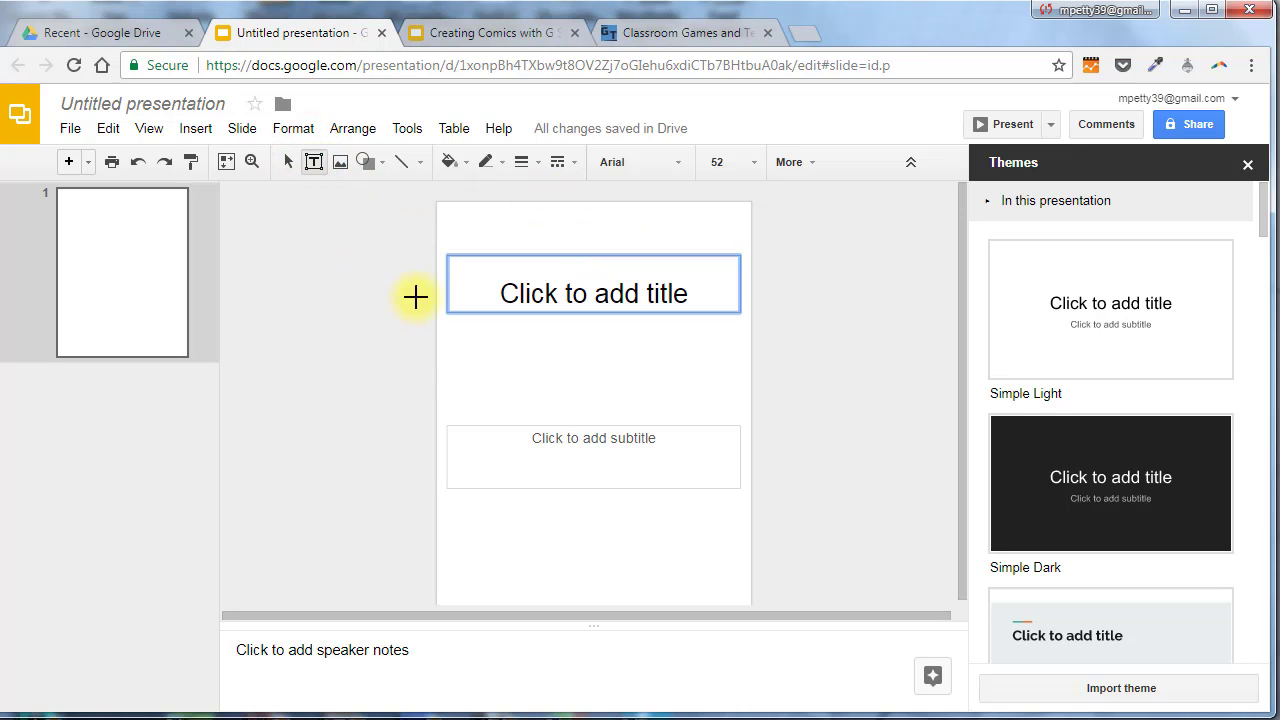
left_click_drag(463, 338, 560, 441)
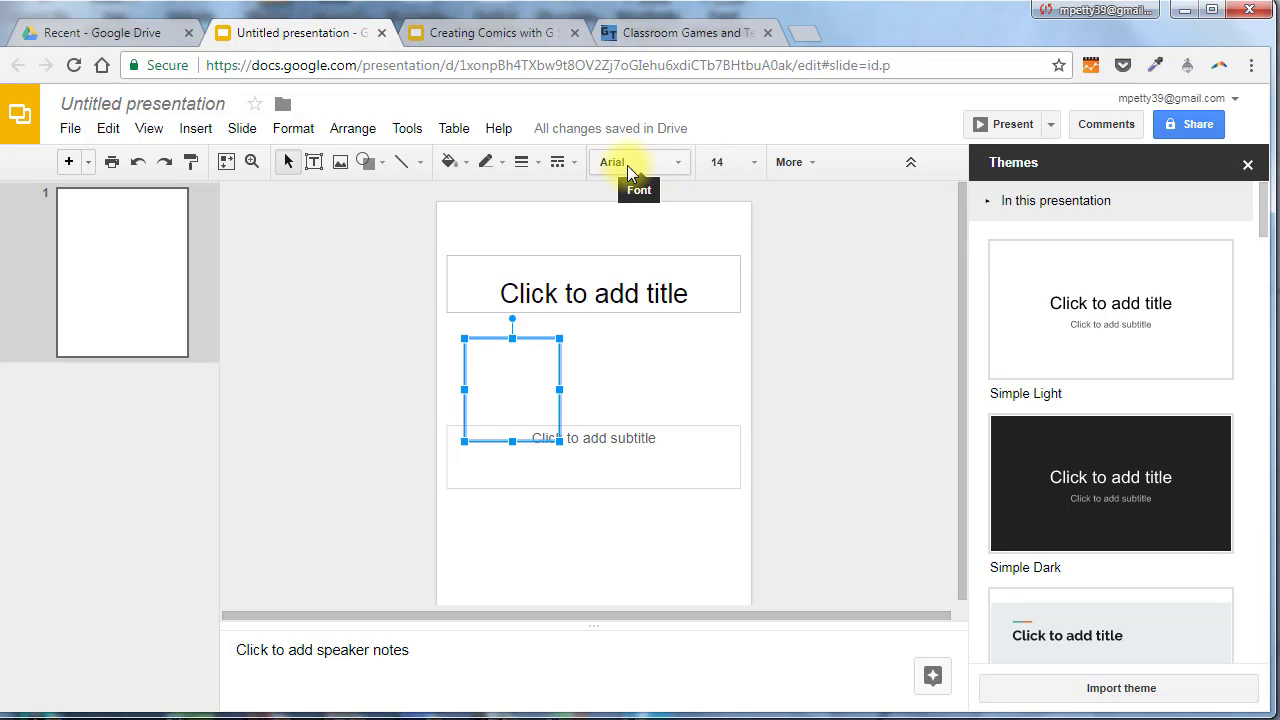
left_click(778, 164)
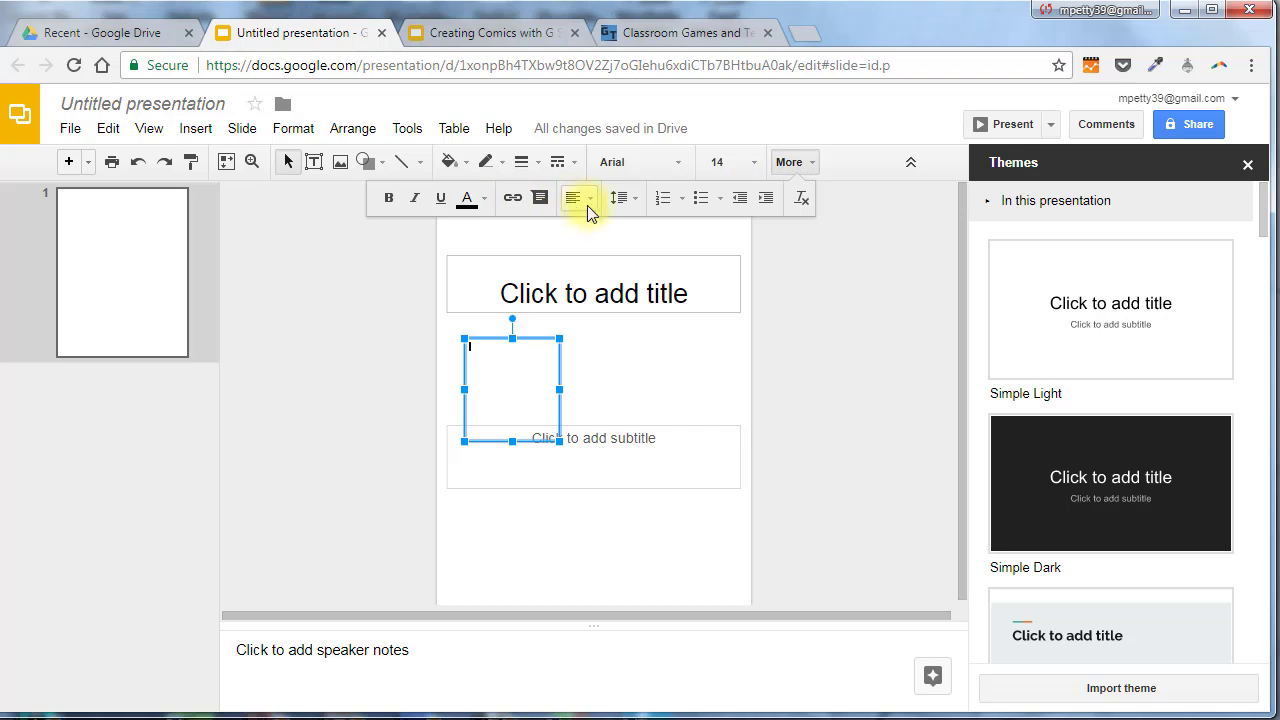
left_click(790, 158)
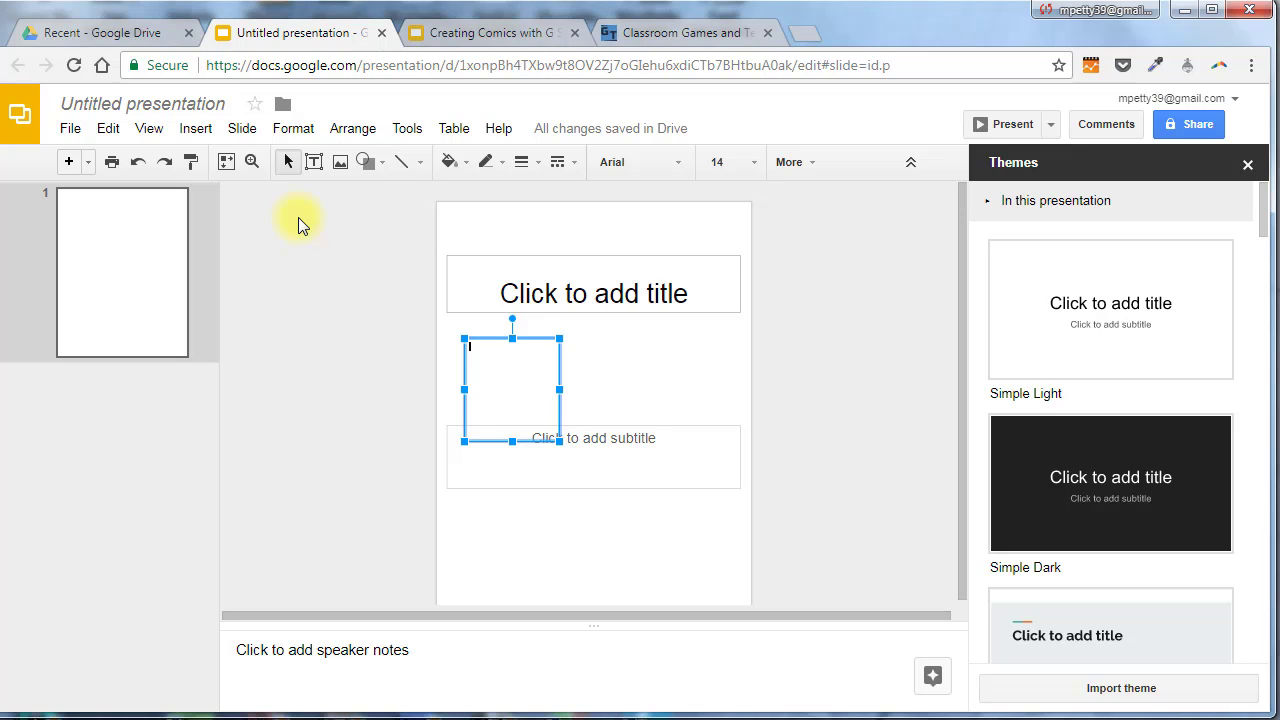
- Draw a rounded rectangle and move it to the right side below the title
left_click(382, 168)
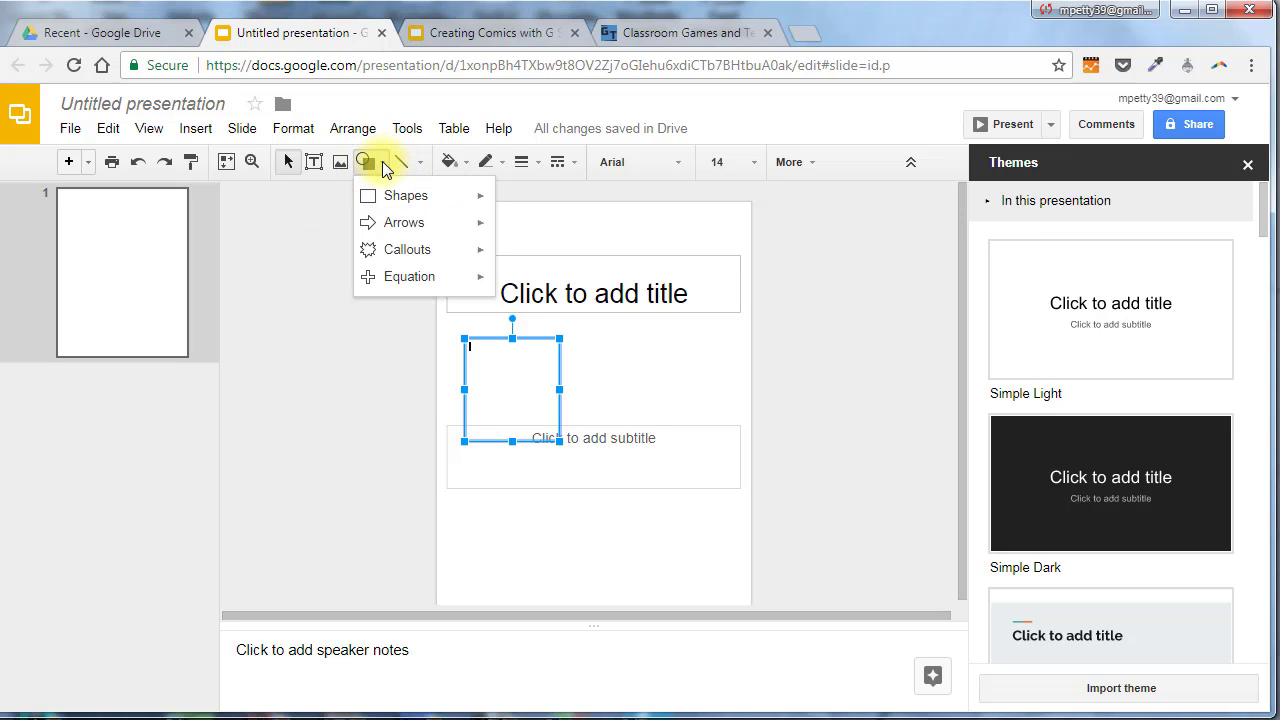
mouse_move(400, 198)
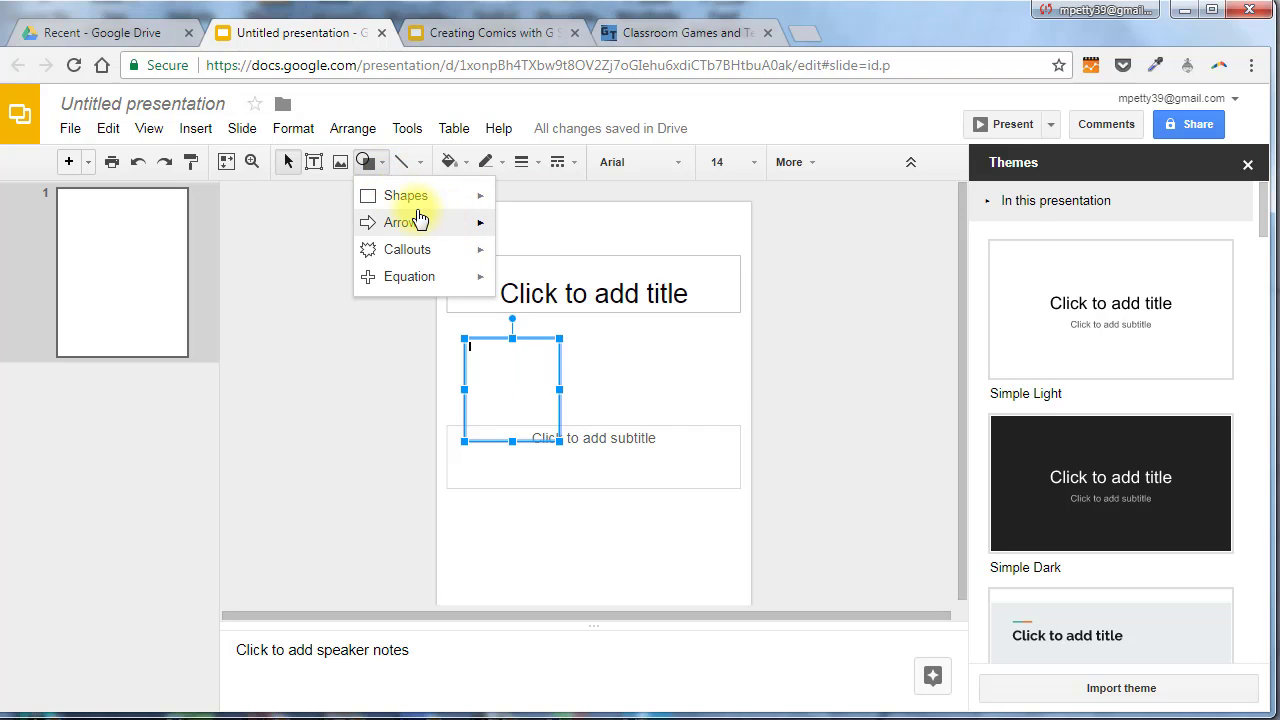
left_click(534, 205)
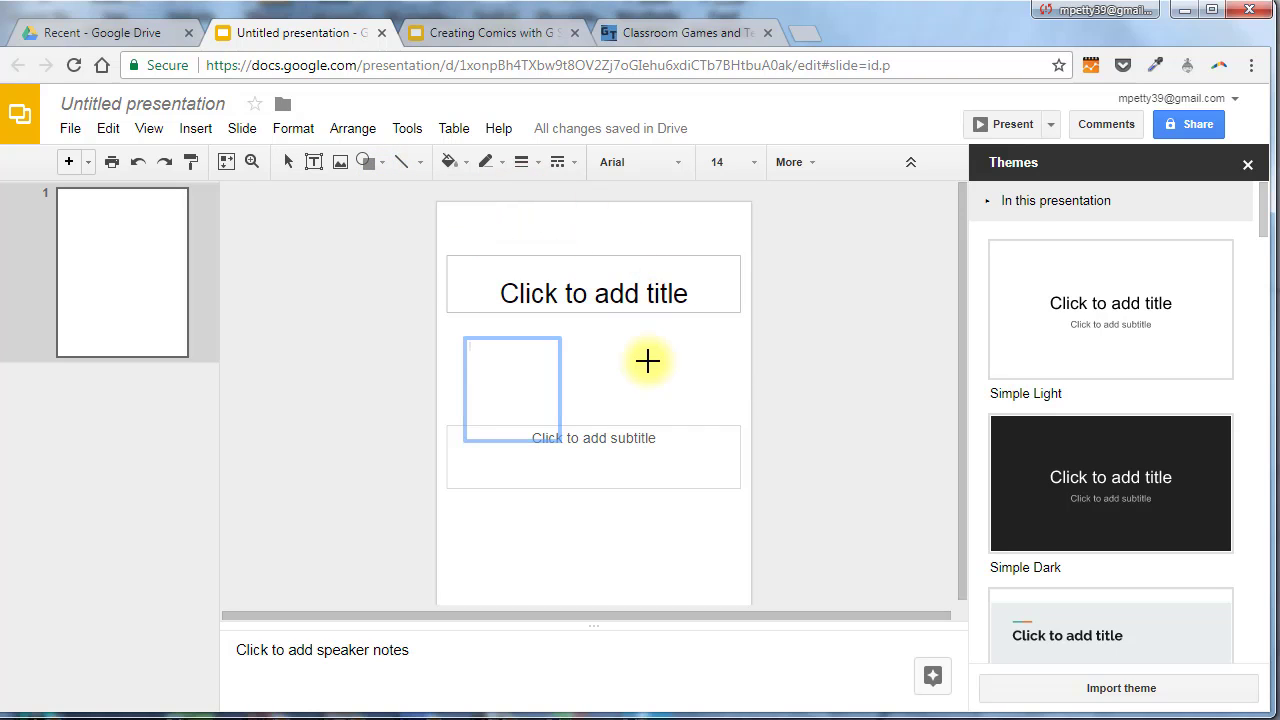
left_click_drag(606, 352, 712, 508)
left_click_drag(646, 403, 662, 384)
- Review the shape's fill, border colour, weight and dash options, keeping the solid border unchanged
left_click(446, 163)
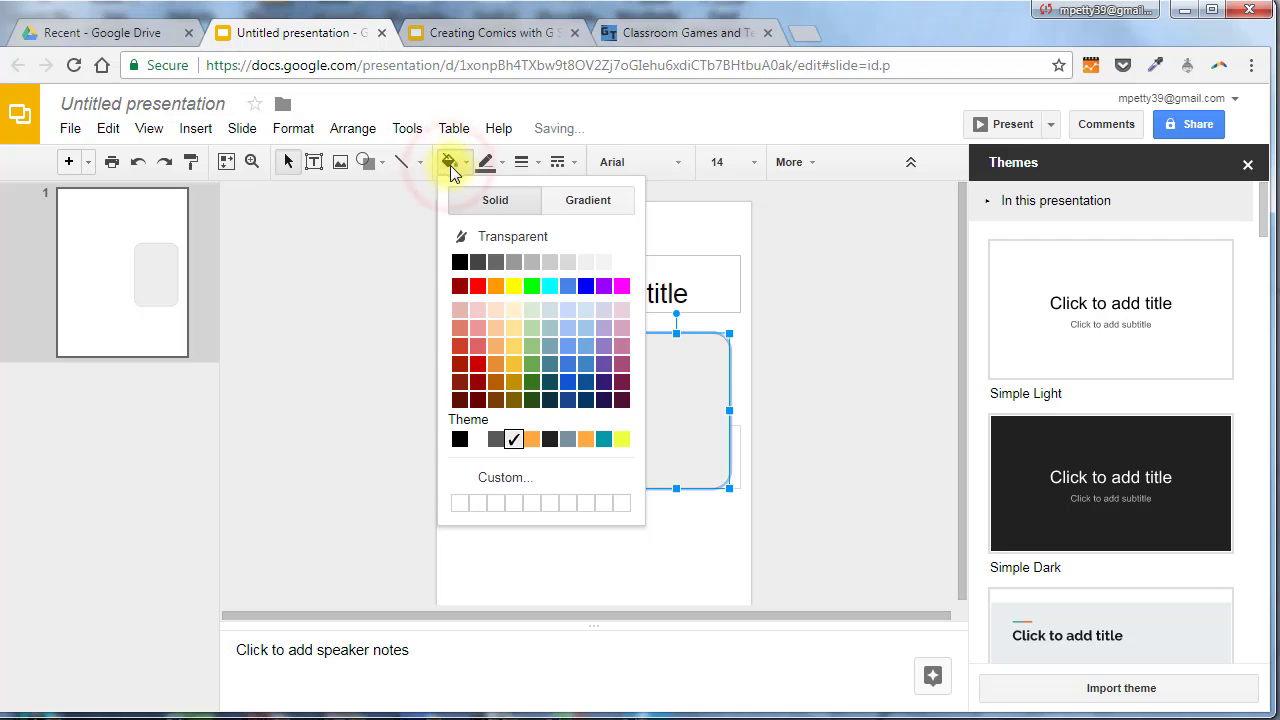
left_click(449, 163)
left_click(483, 164)
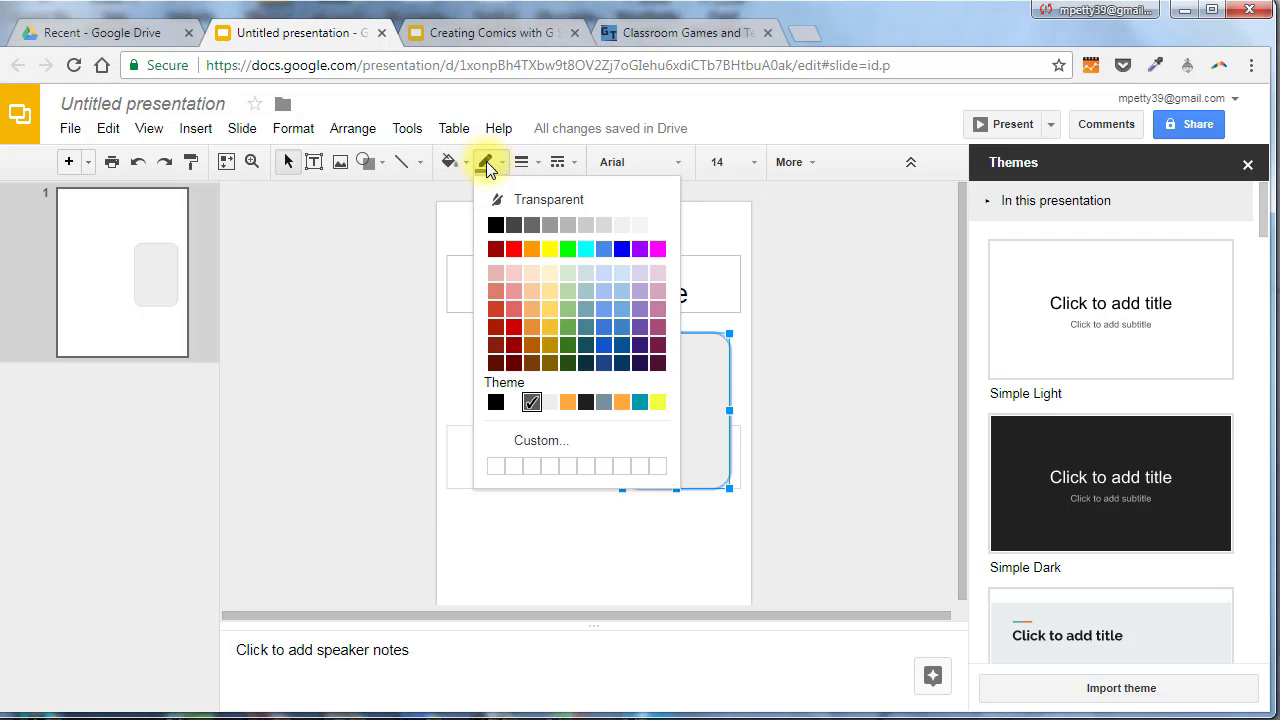
left_click(530, 163)
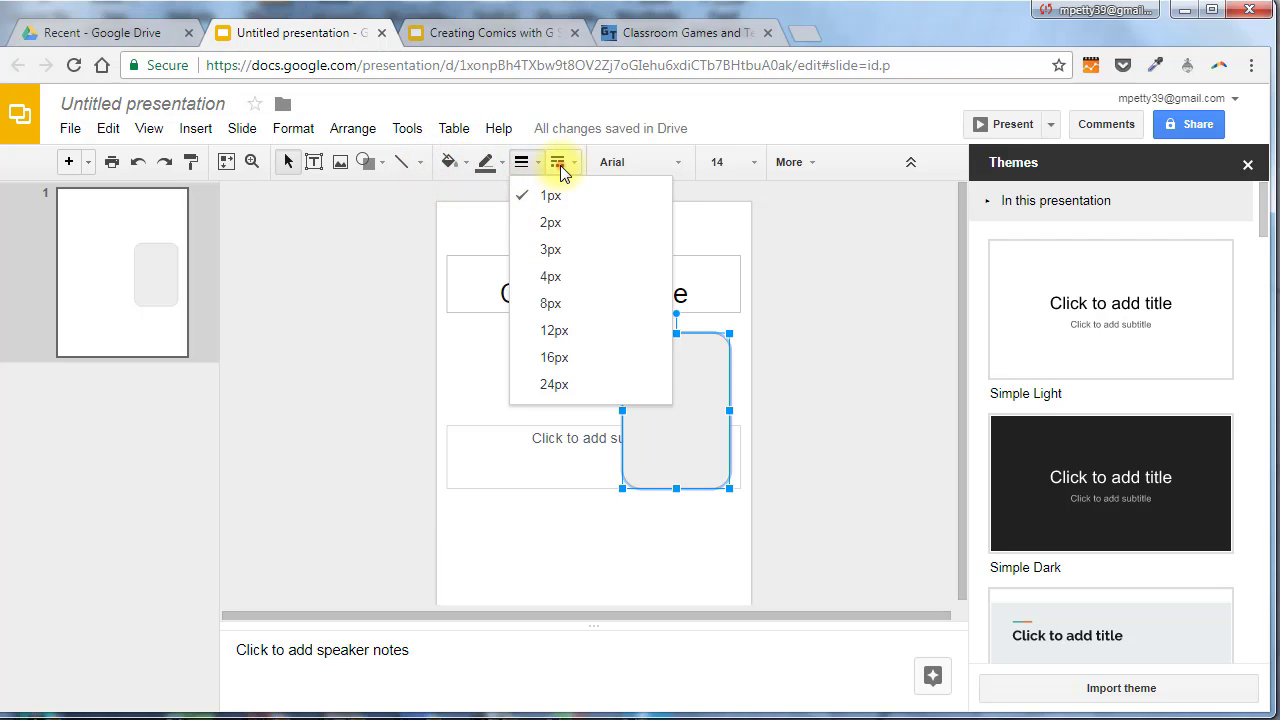
left_click(561, 168)
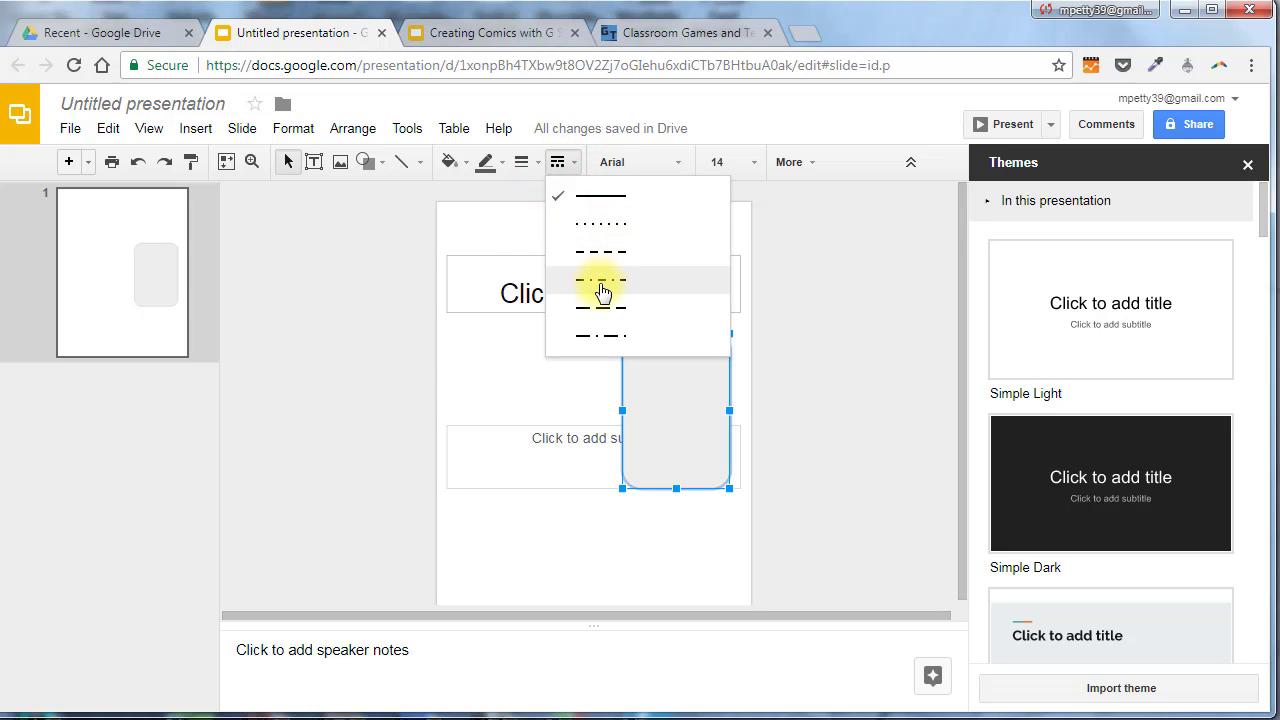
left_click(557, 168)
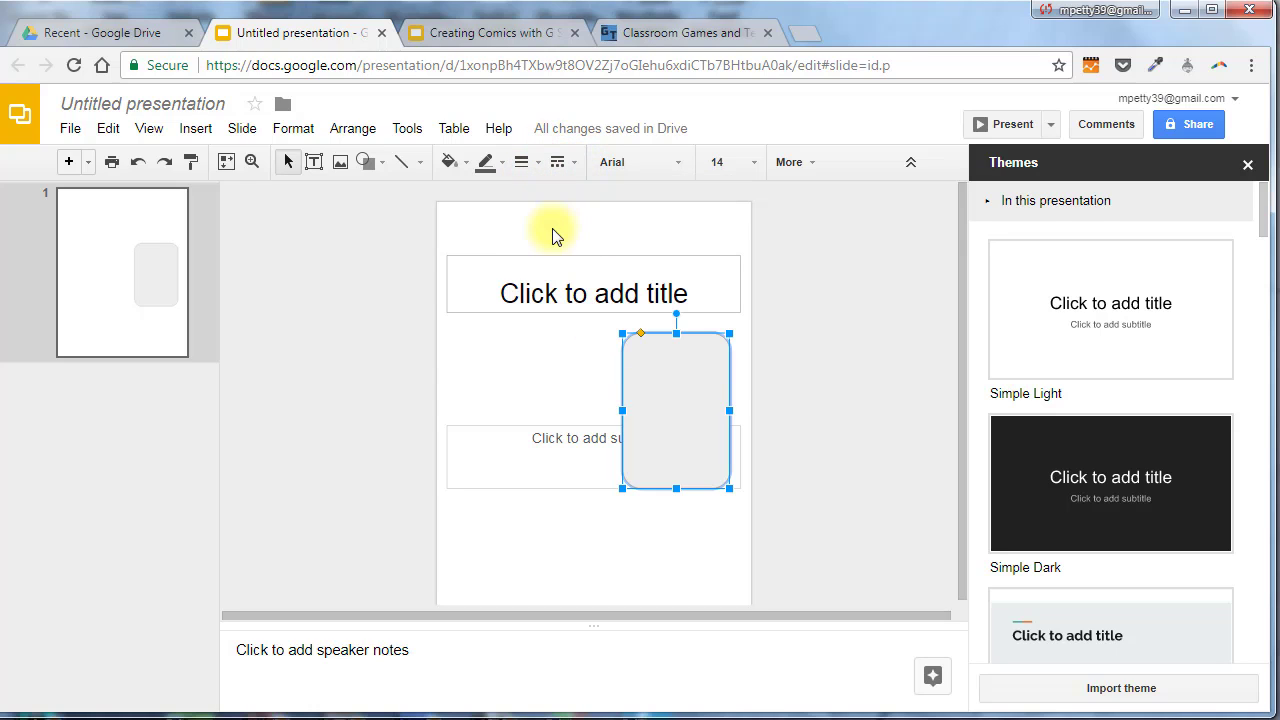
- Browse the Search tab of the Insert image dialog, then cancel without adding an image
left_click(340, 168)
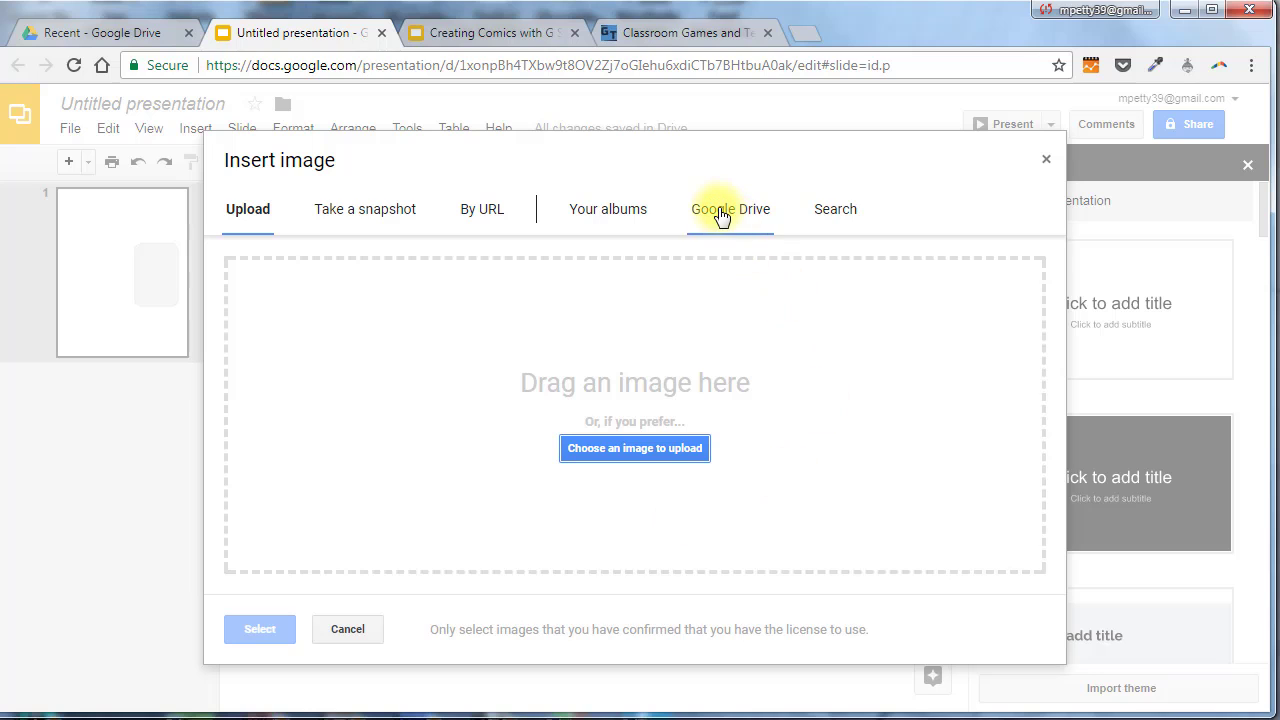
left_click(848, 213)
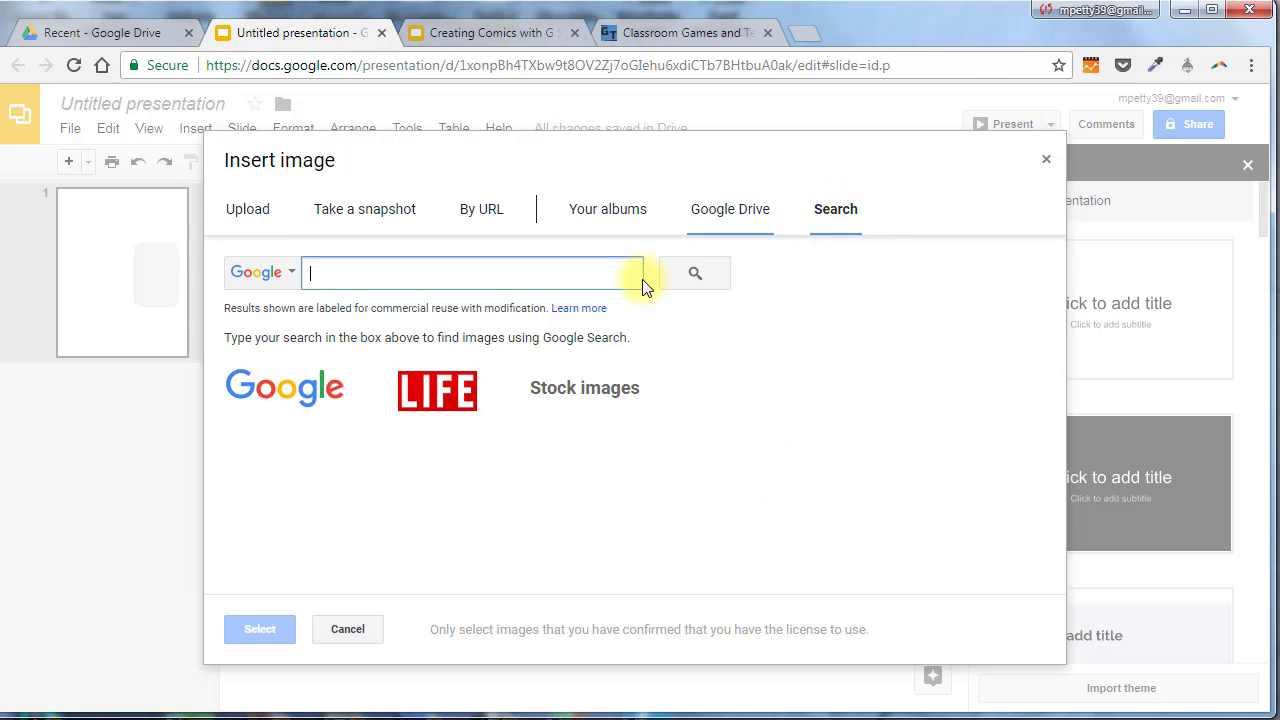
left_click(345, 629)
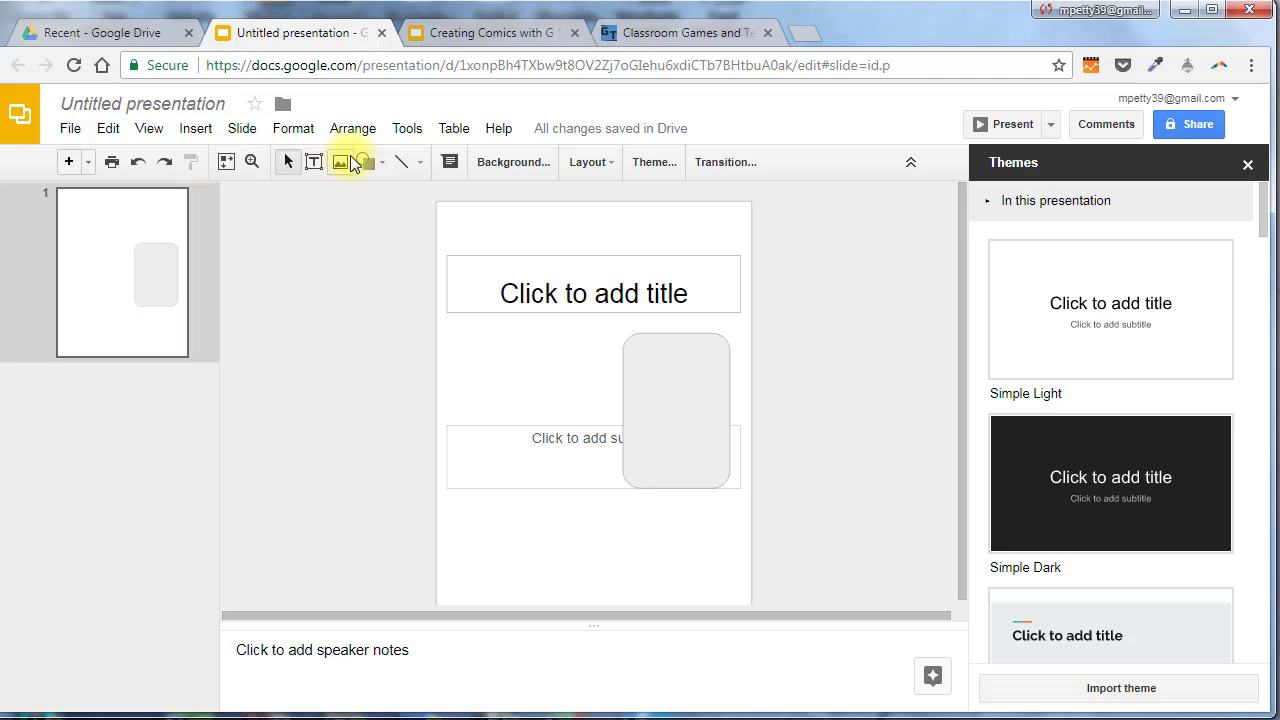
- Close the Insert menu unused and switch to the Creating Comics with G Suite Apps tab
left_click(192, 128)
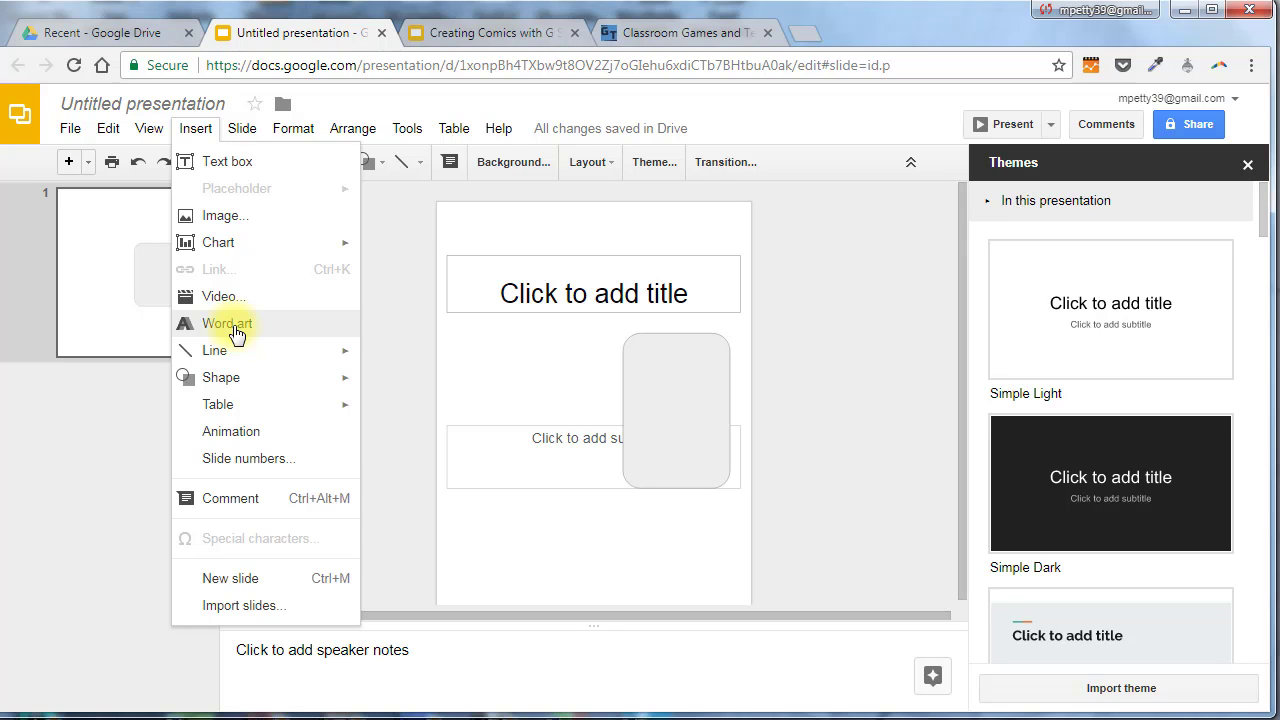
left_click(337, 614)
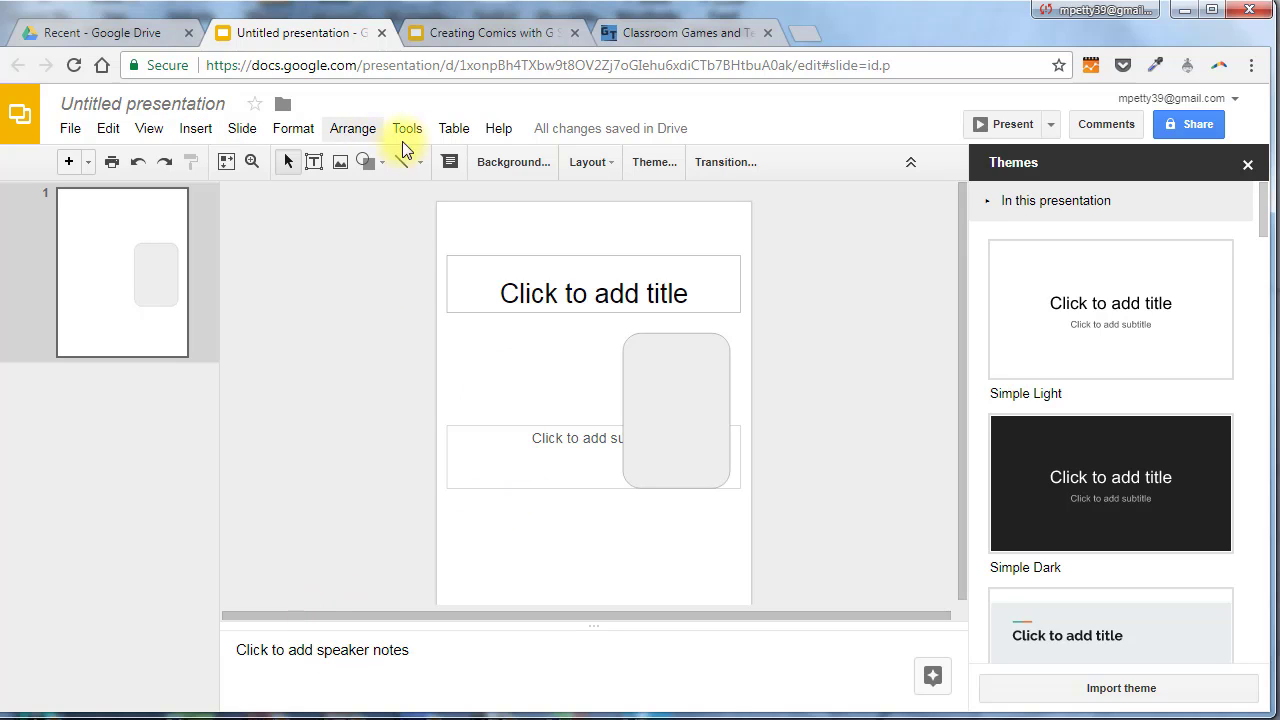
left_click(500, 34)
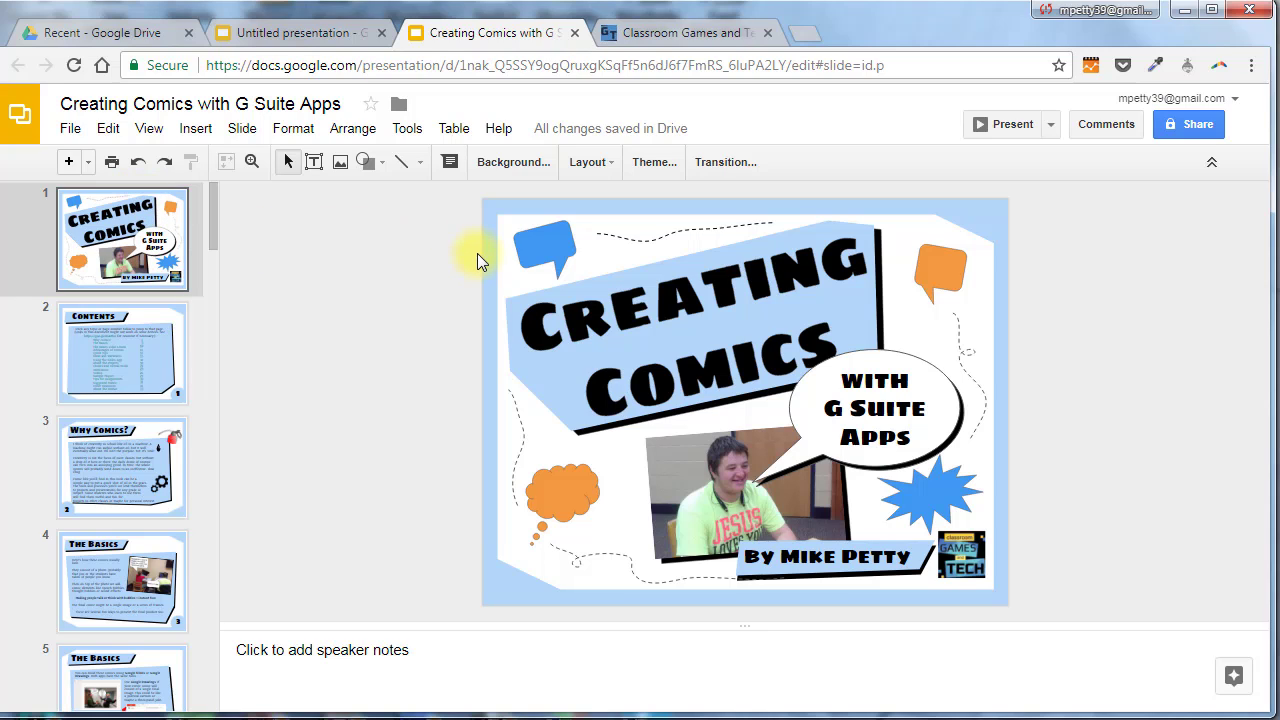
left_click(550, 245)
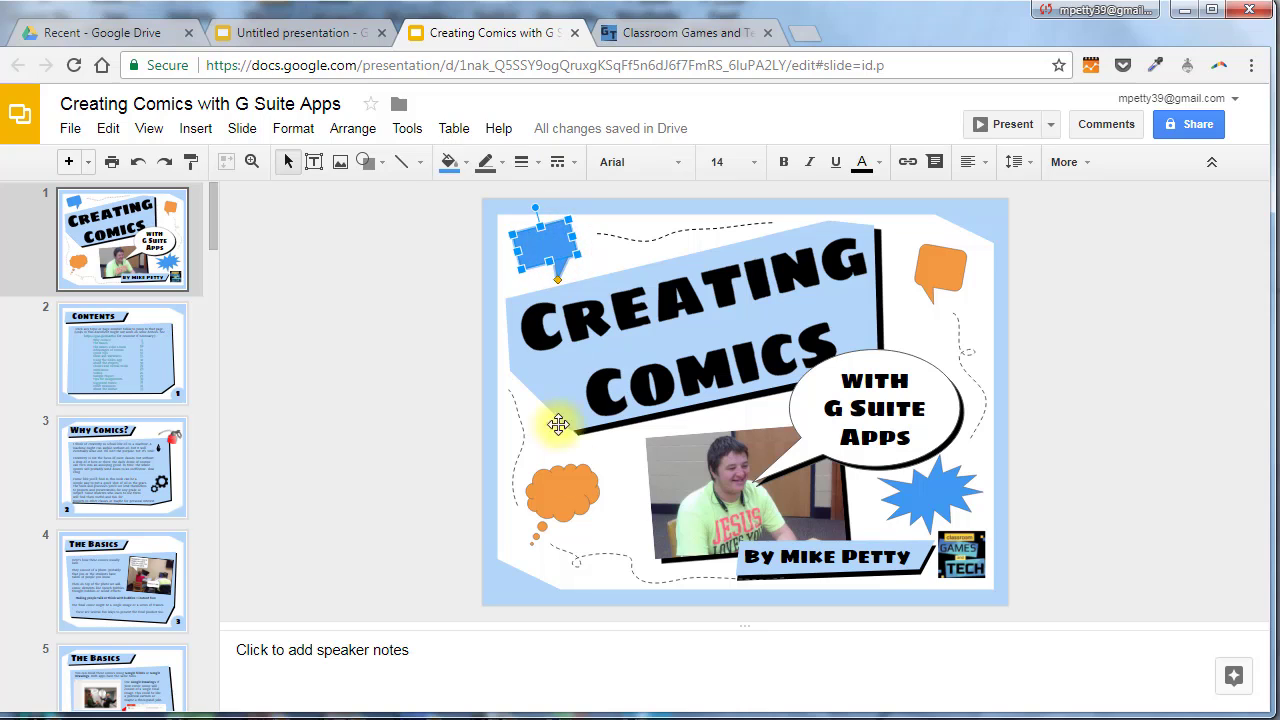
left_click(570, 465)
left_click(943, 272)
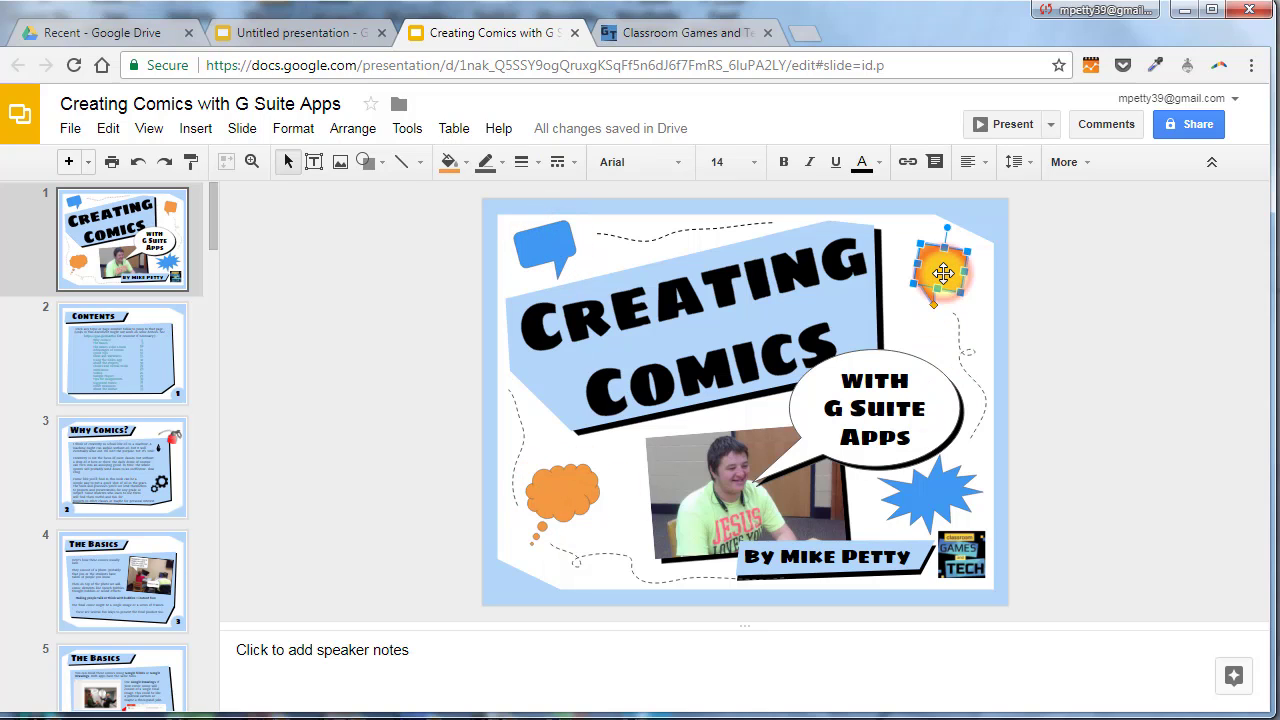
left_click(855, 465)
left_click(790, 560)
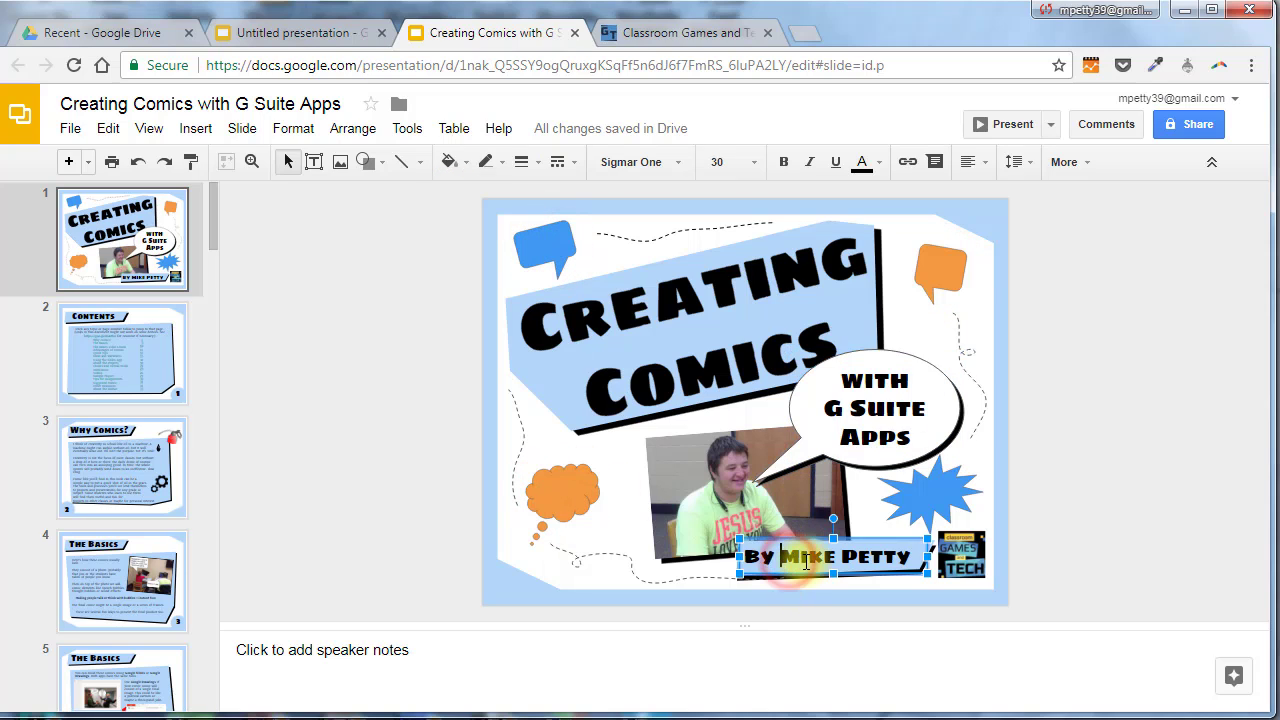
left_click(658, 296)
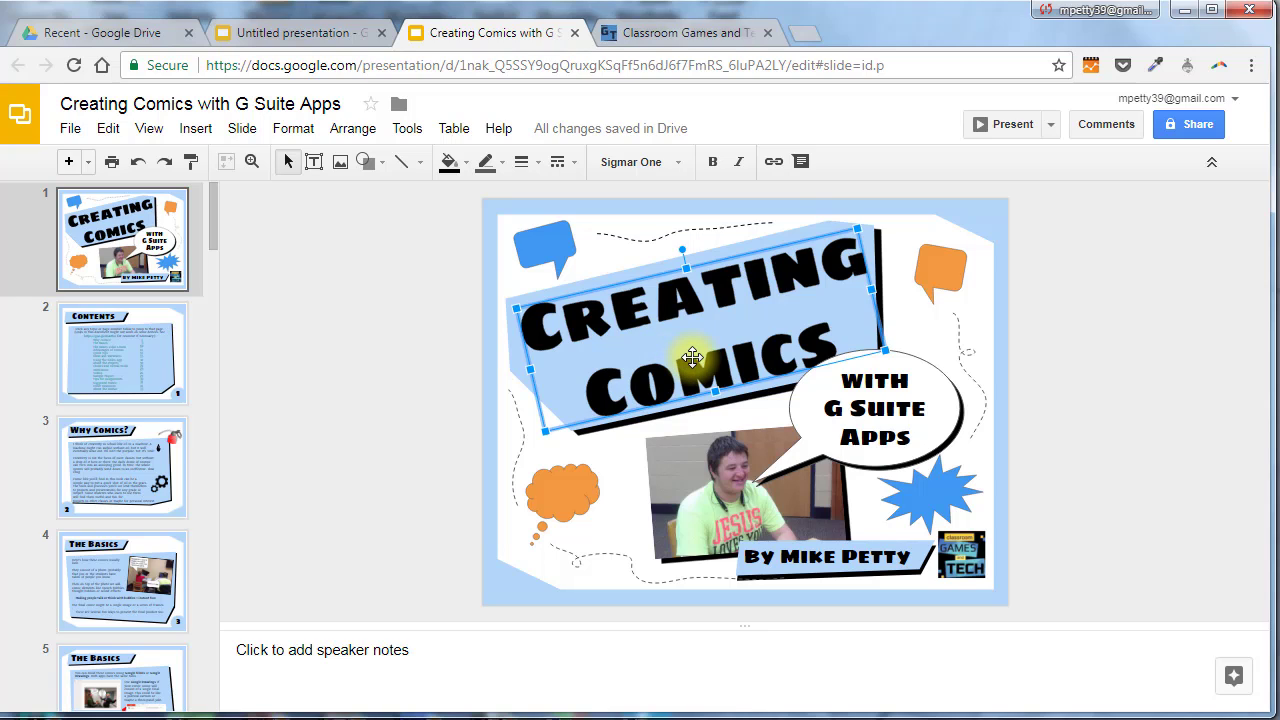
left_click(670, 440)
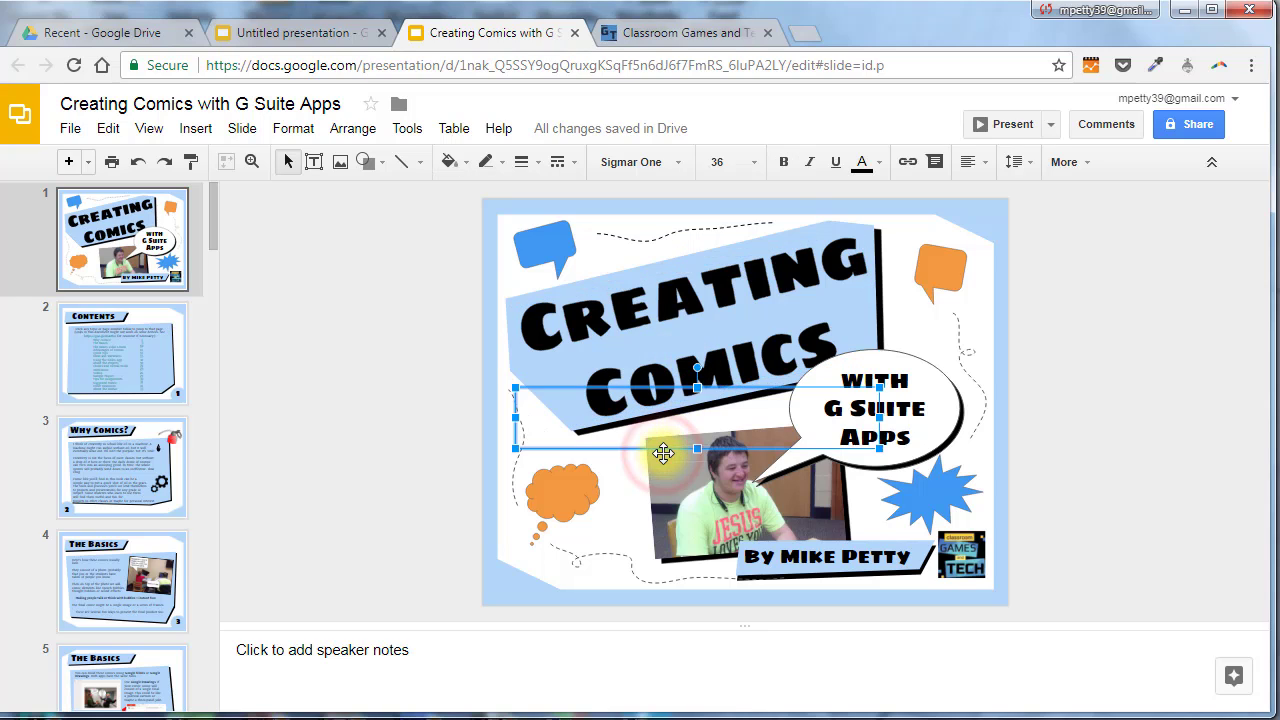
left_click(683, 487)
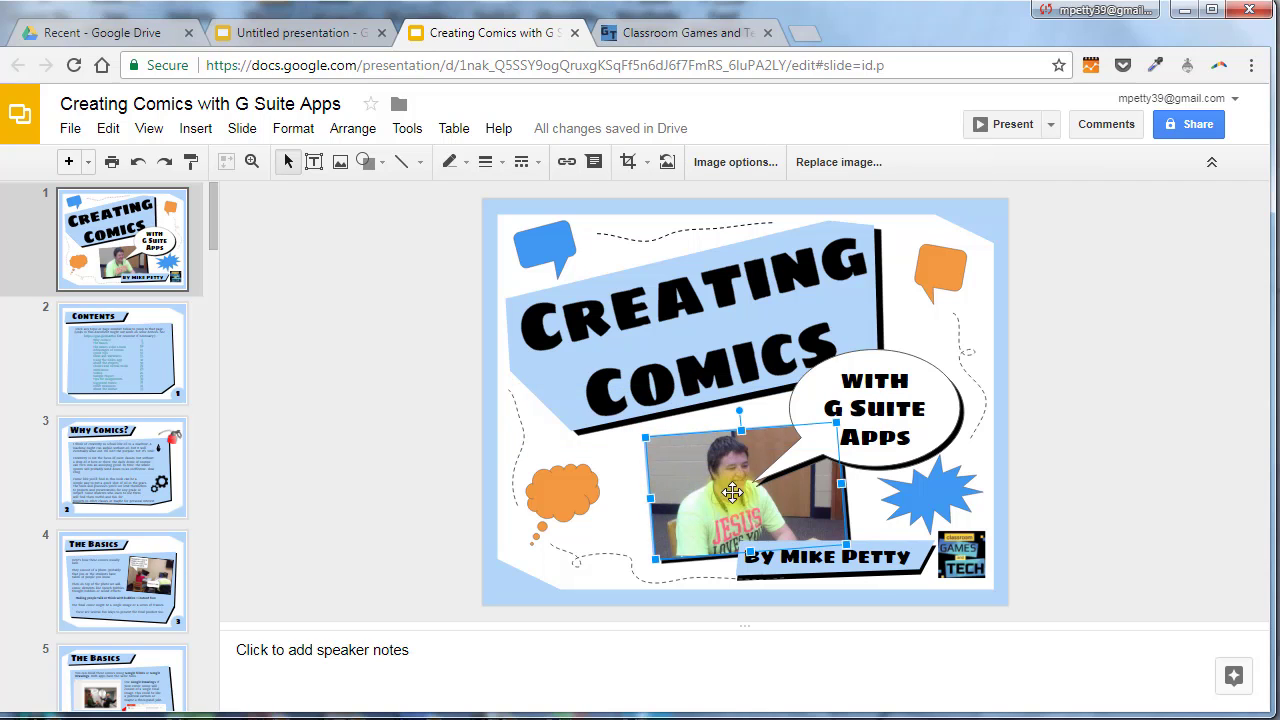
- Go through slide 12 to slide 13, the Quick Tips page on speech-bubble order
scroll(103, 355, "down", 6)
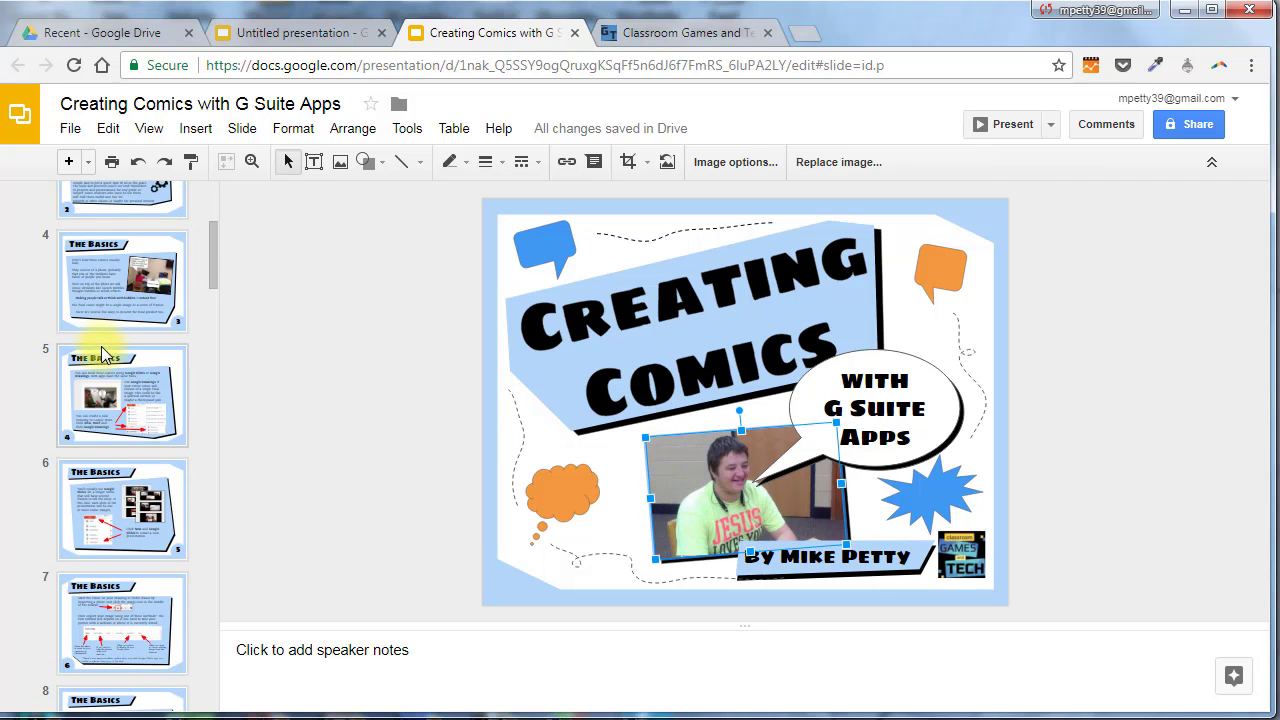
scroll(103, 355, "down", 5)
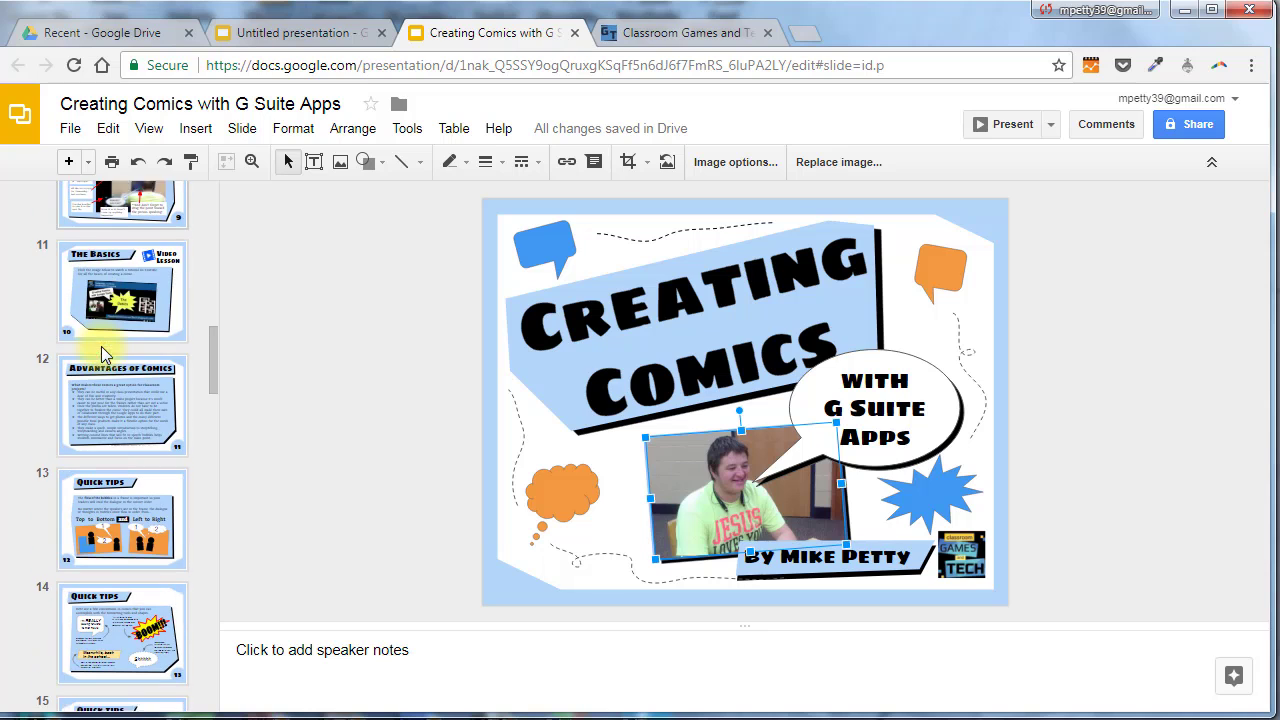
left_click(117, 403)
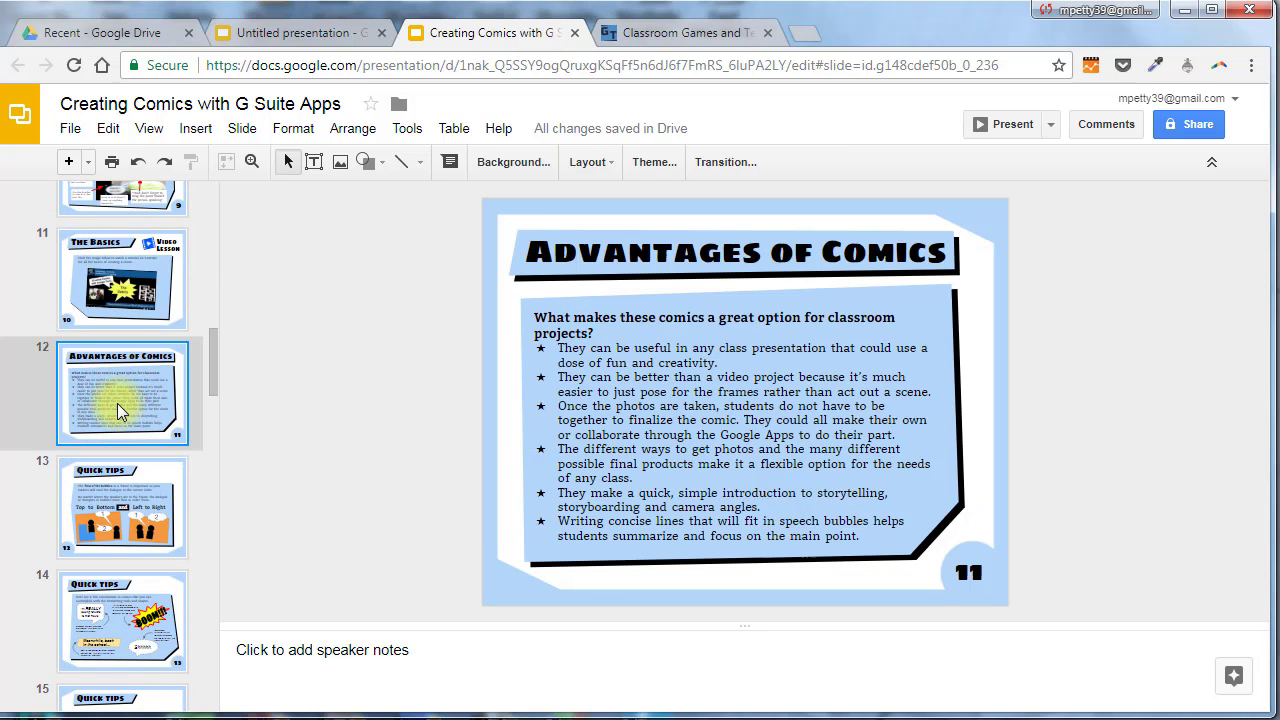
left_click(130, 497)
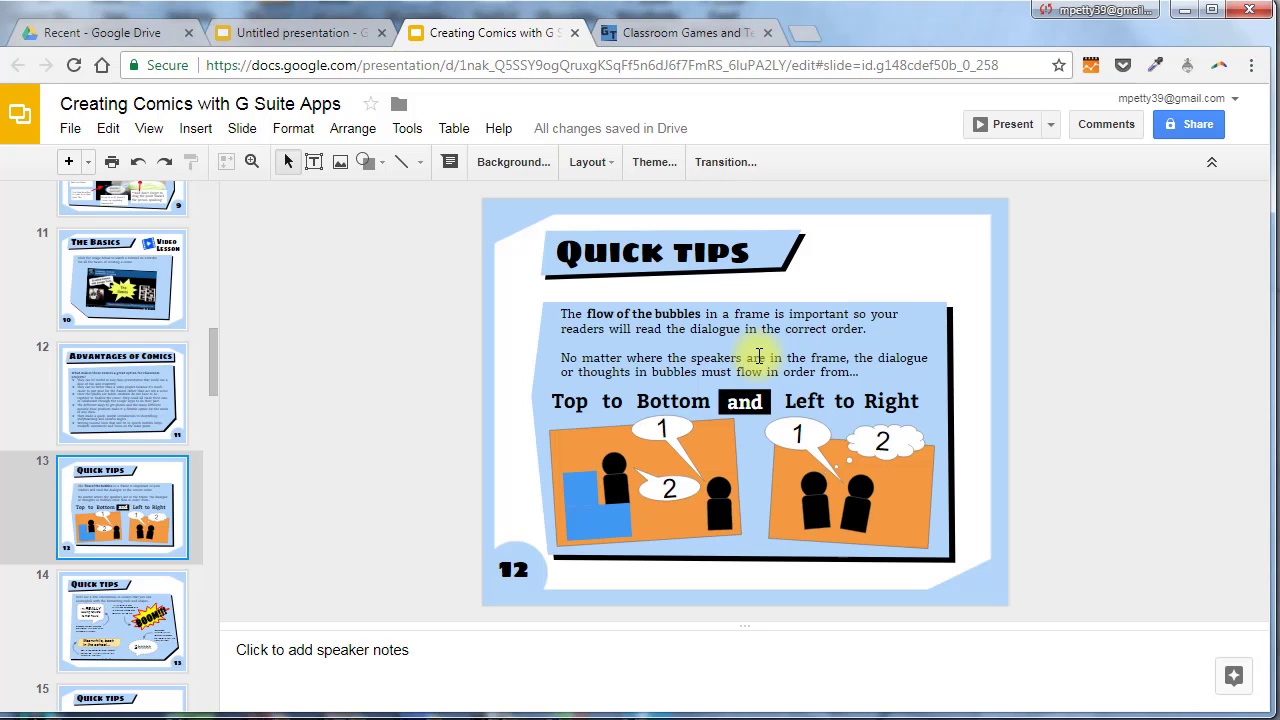
scroll(155, 388, "up", 5)
scroll(155, 388, "up", 3)
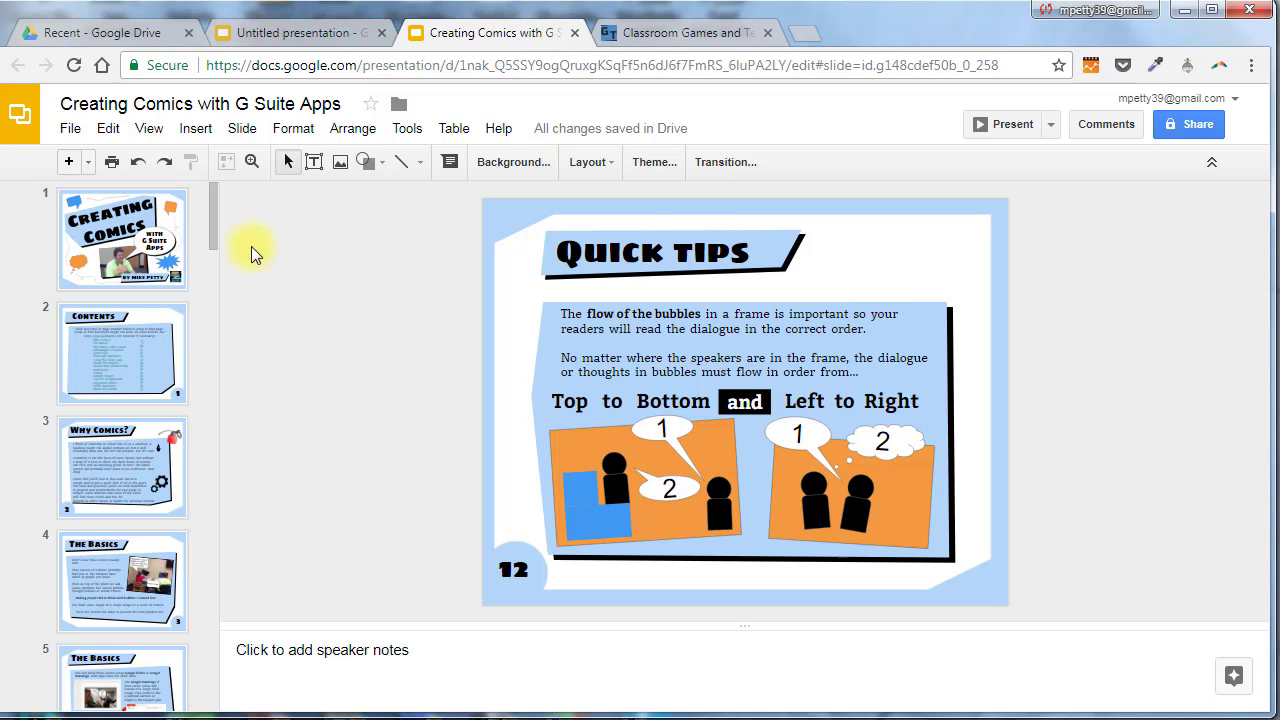
- Download the deck as PDF, saving Creating Comics with G Suite Apps.pdf to Downloads
left_click(70, 131)
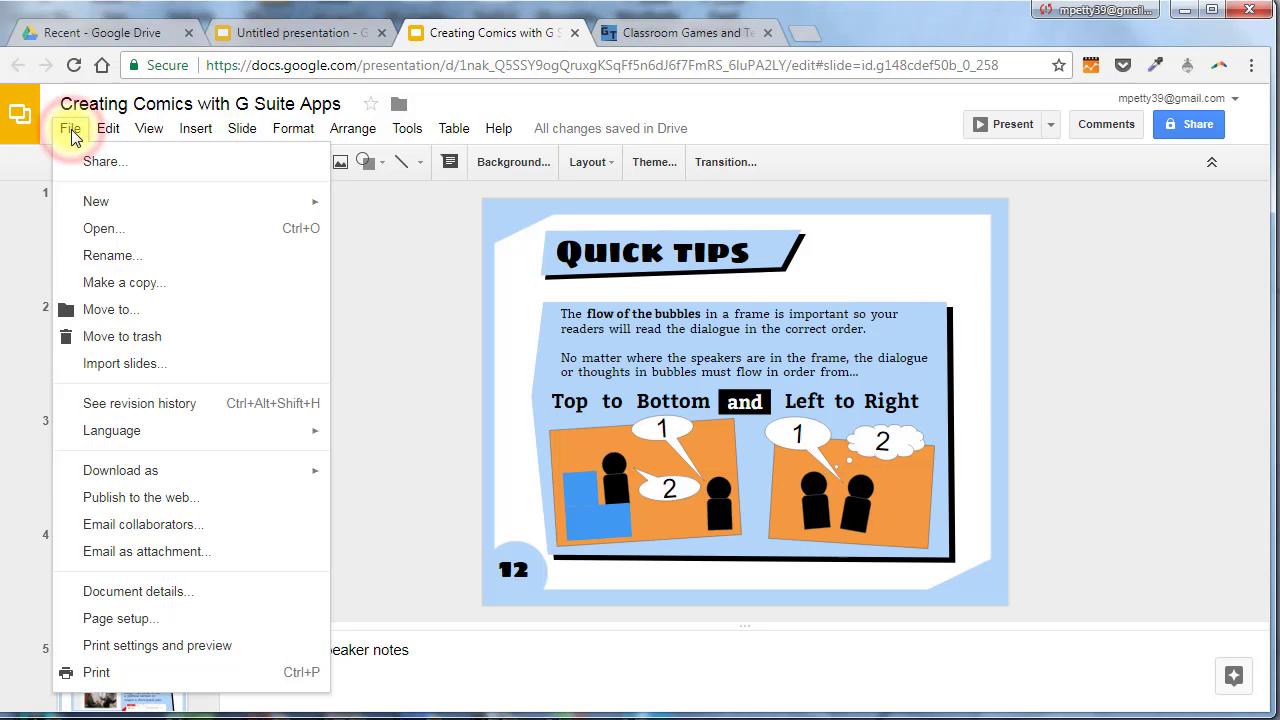
mouse_move(98, 478)
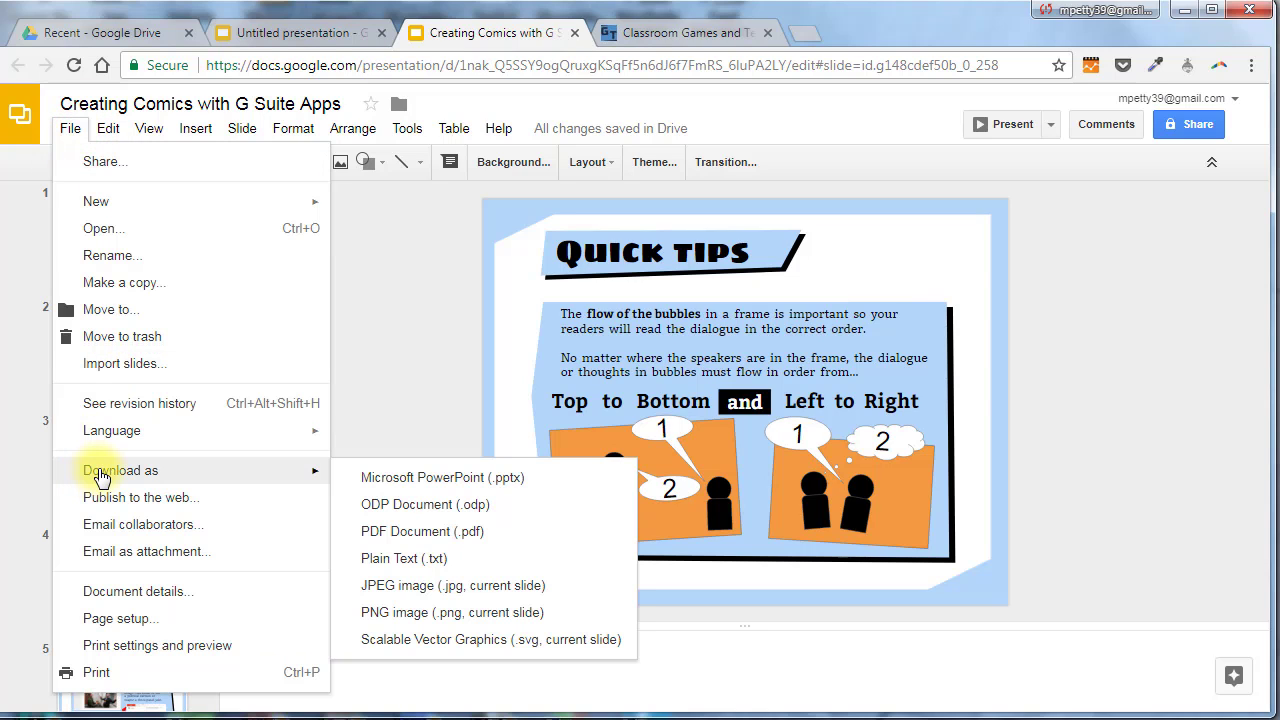
left_click(432, 532)
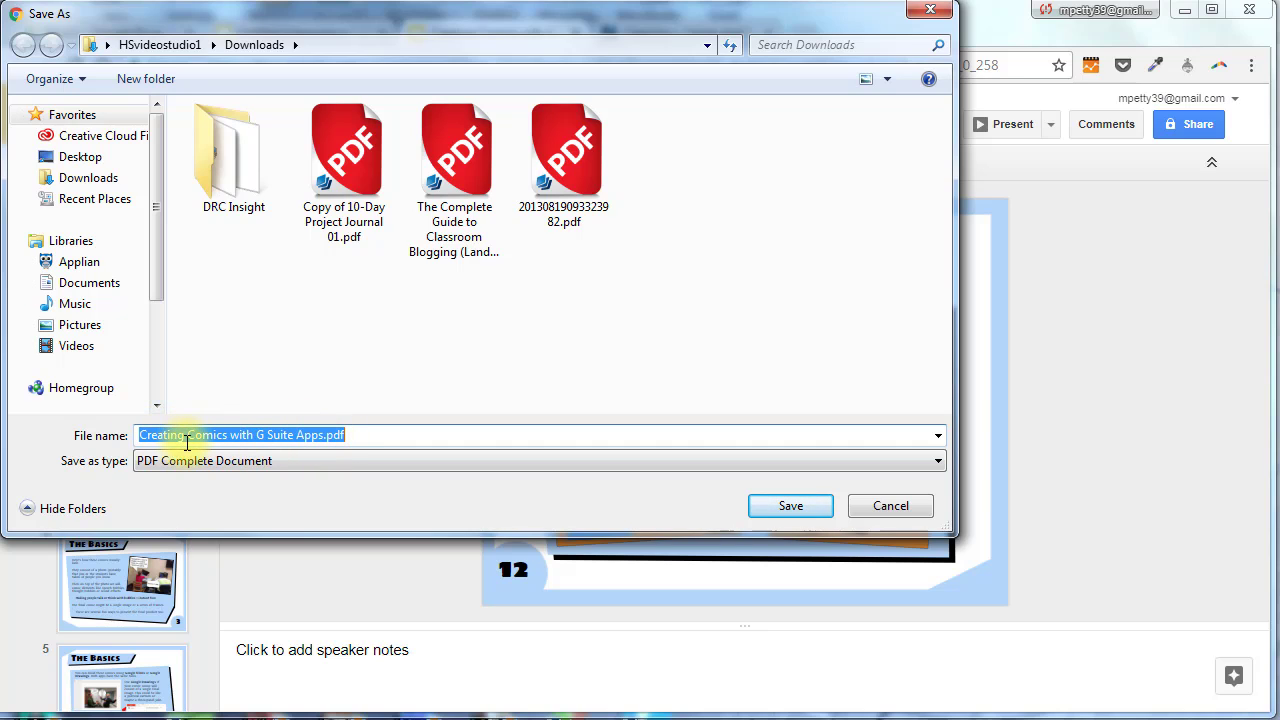
left_click(790, 510)
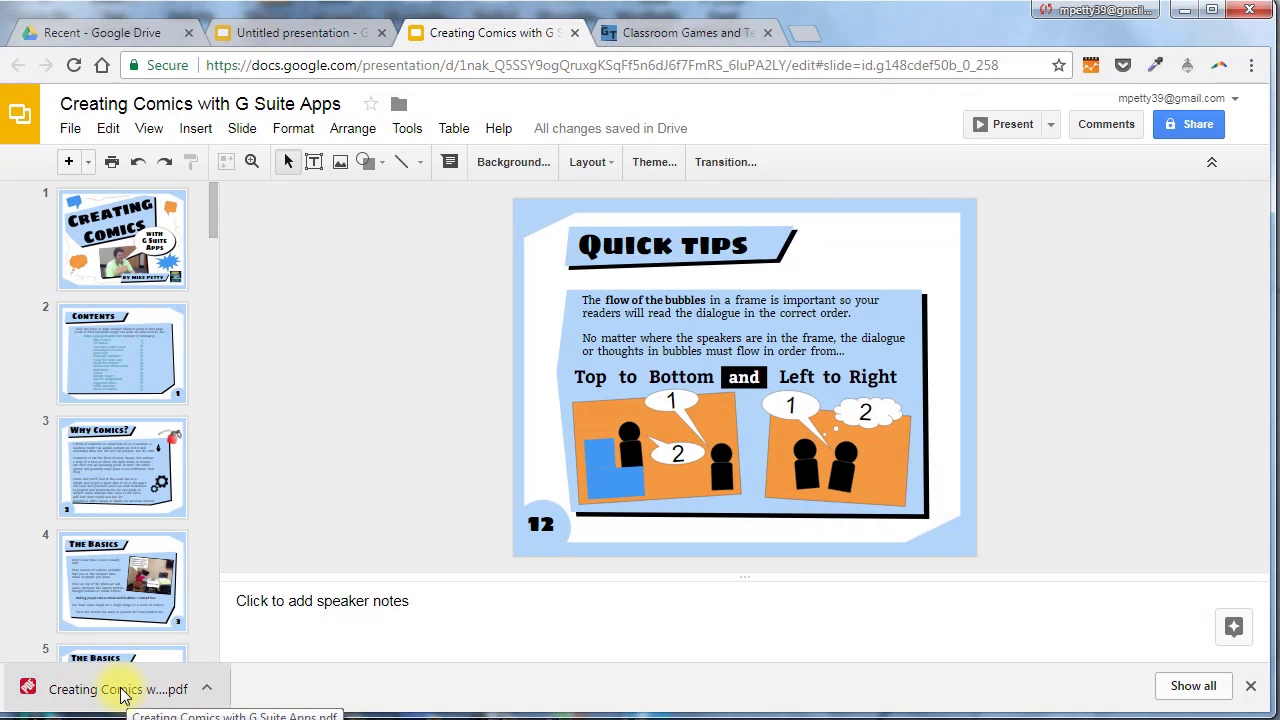
- Open the downloaded Creating Comics PDF in Chrome and scroll through its first five pages
left_click(122, 694)
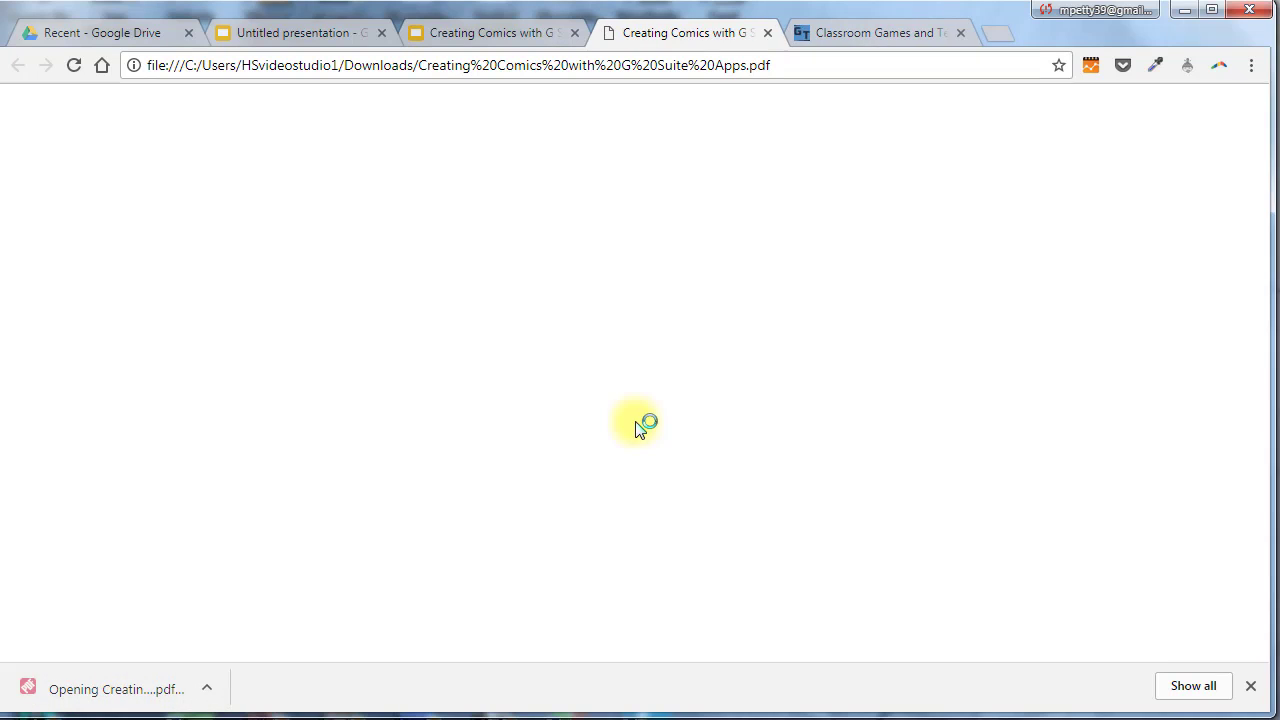
scroll(539, 336, "down", 6)
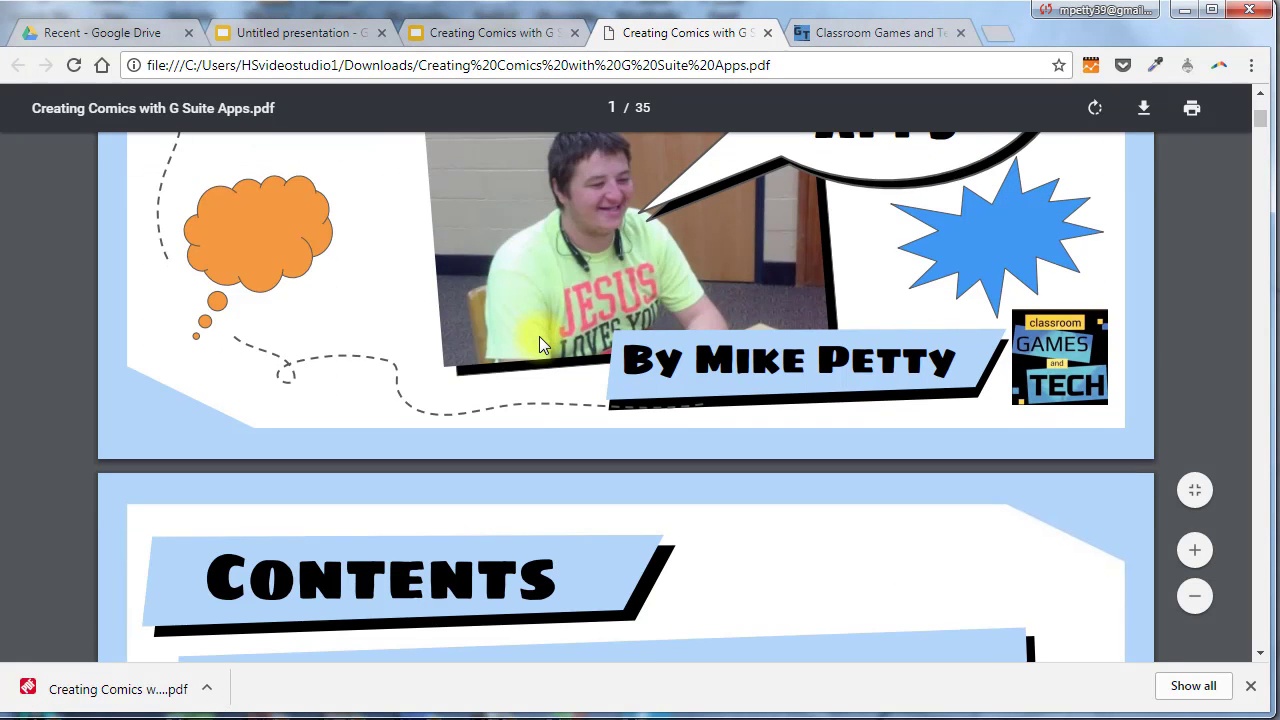
scroll(539, 336, "down", 12)
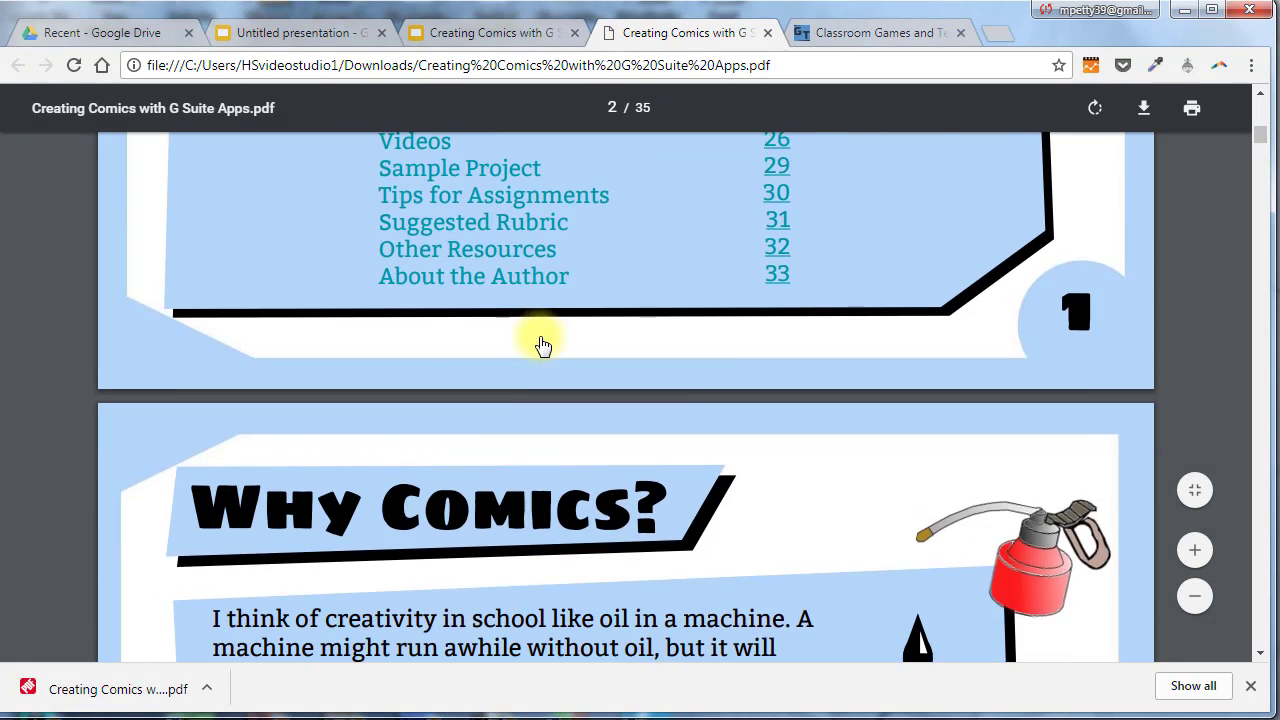
scroll(539, 336, "down", 8)
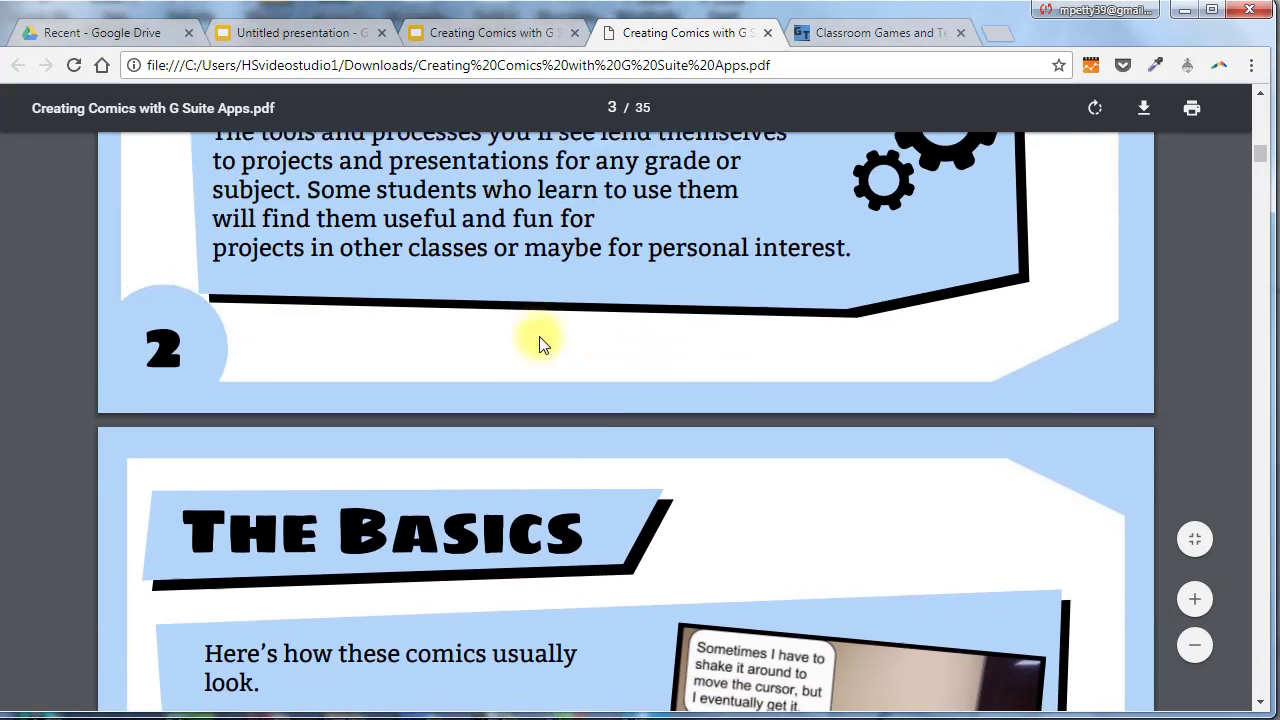
scroll(539, 336, "down", 4)
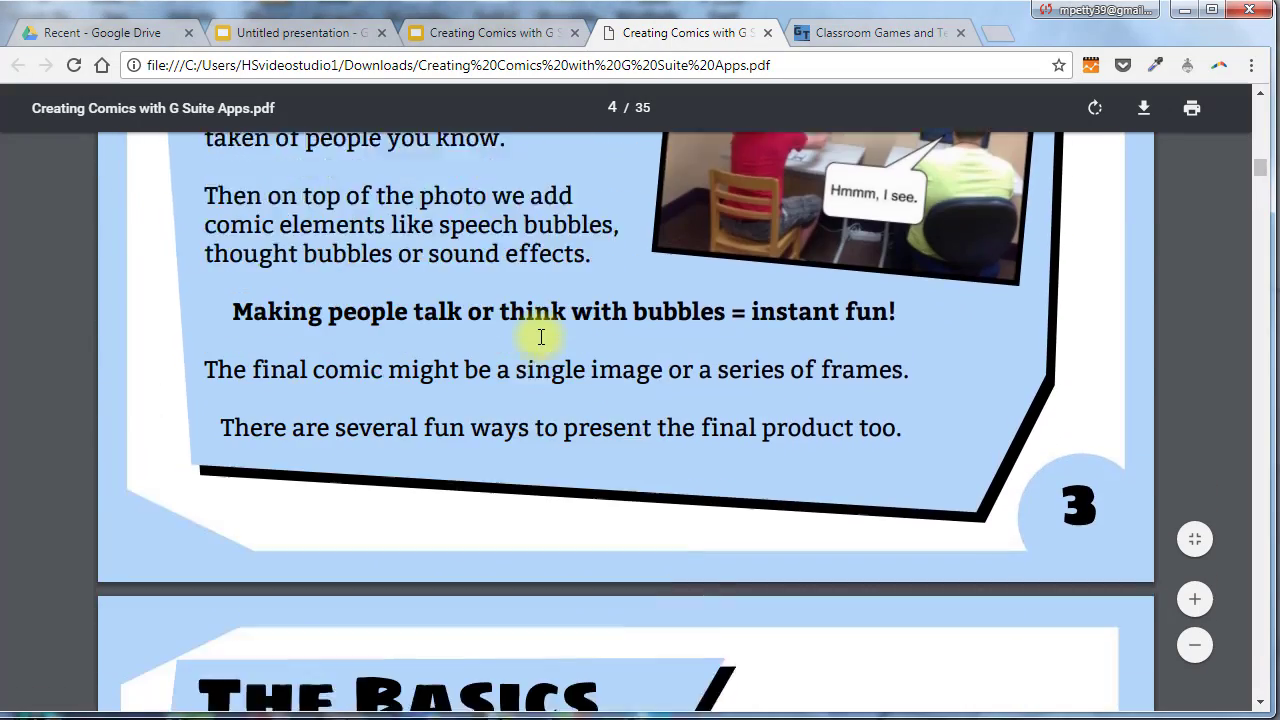
scroll(539, 336, "down", 1)
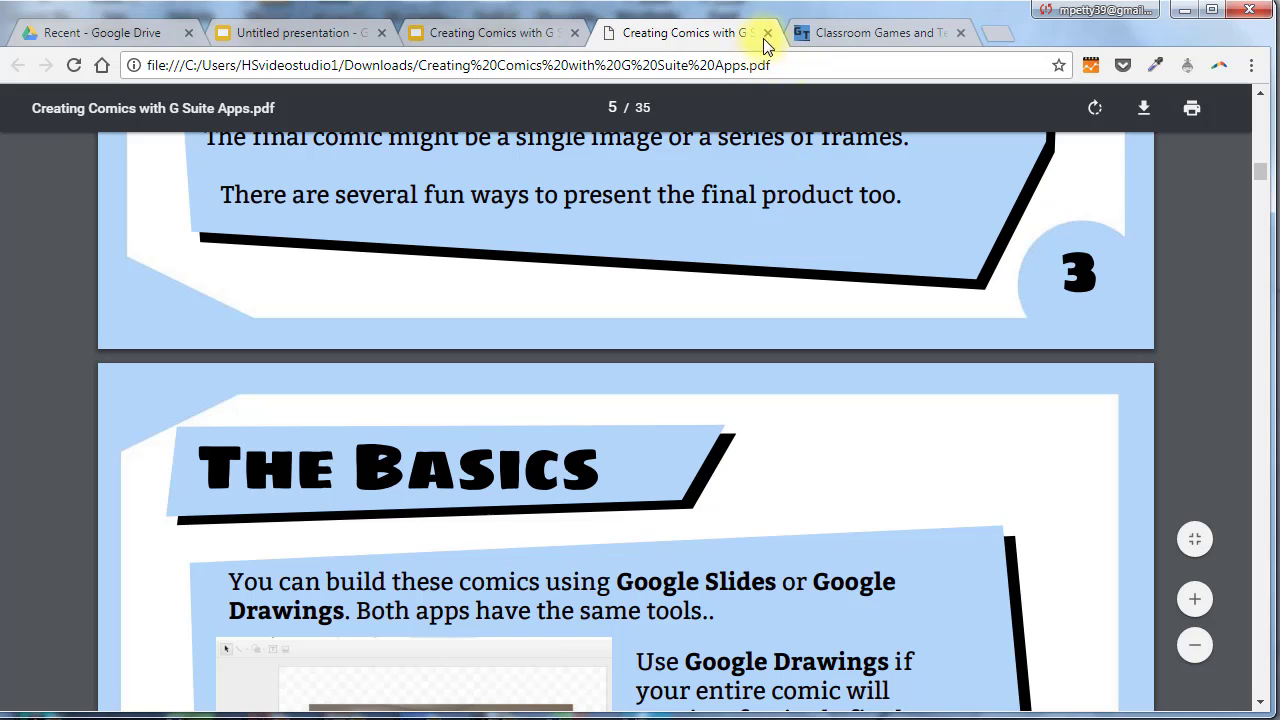
- Switch back to the Creating Comics with G Suite Apps presentation tab
left_click(525, 37)
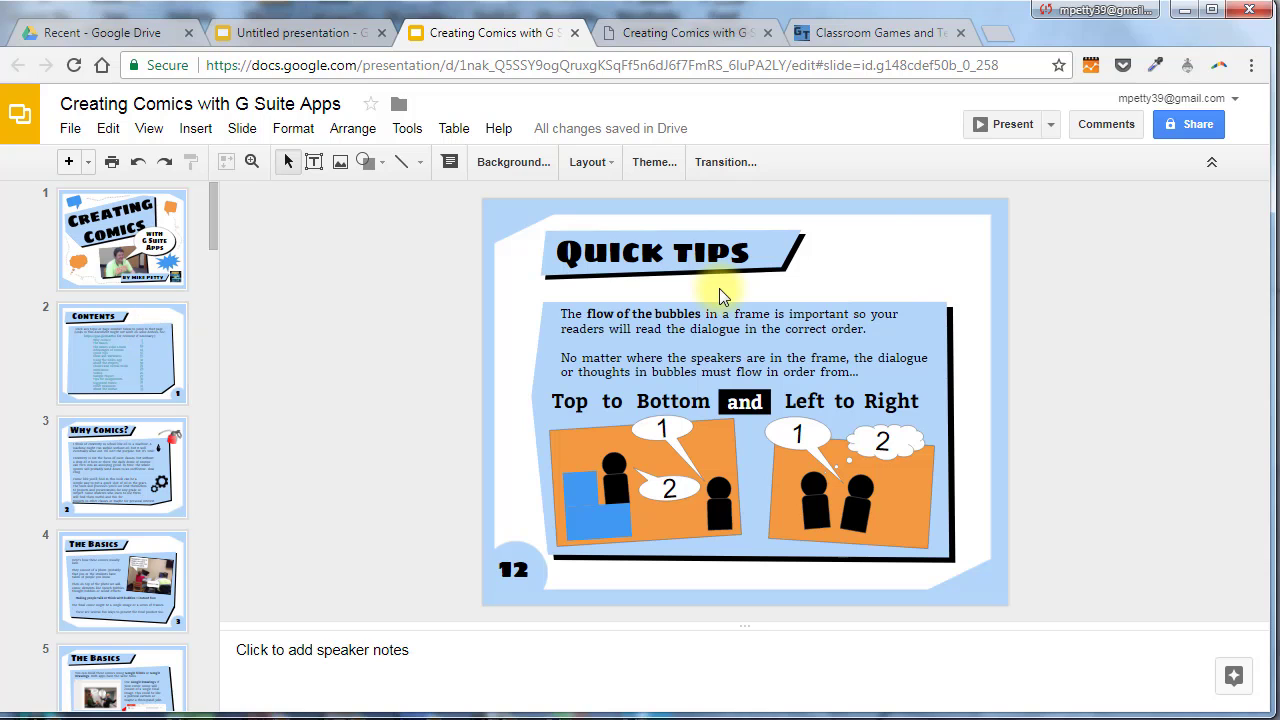
- Switch to the Classroom Games and Tech blog showing the updated Creating Comics banner
left_click(894, 34)
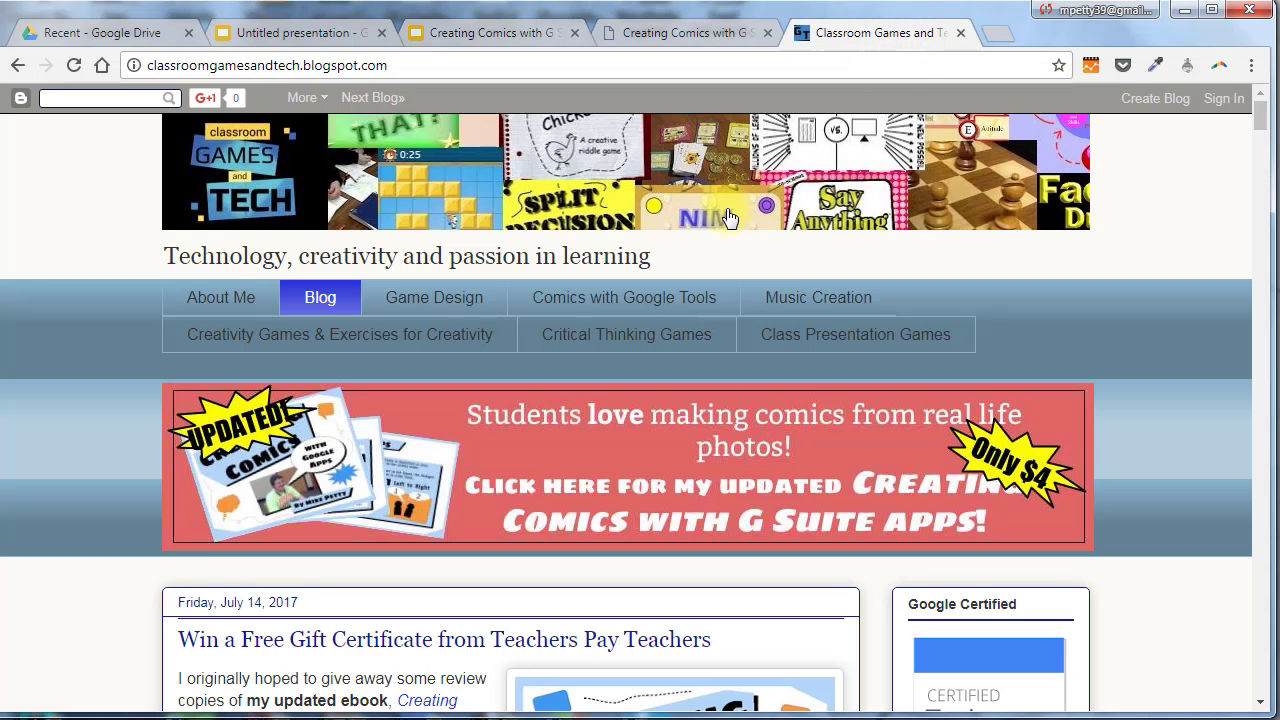